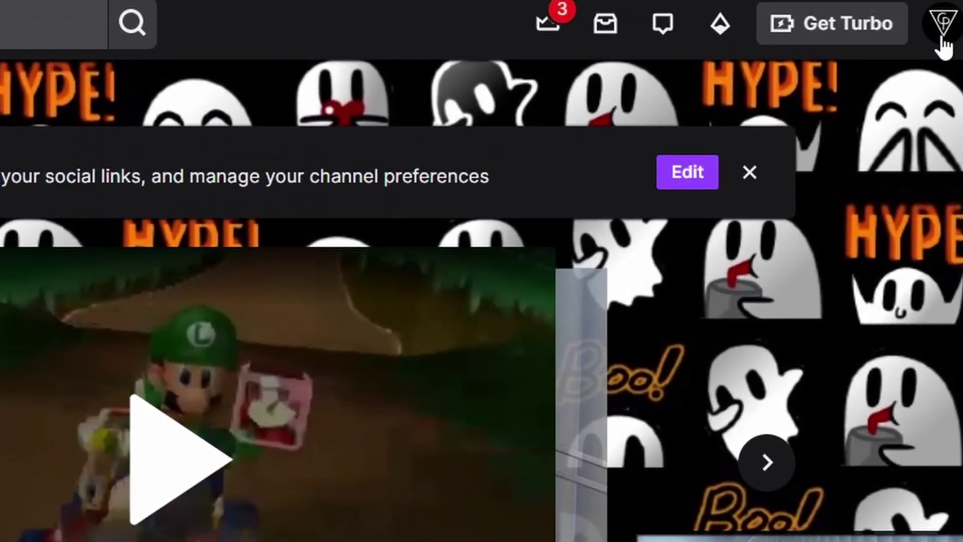
Step: Open the Emotes page under Viewer Rewards in the channel's Creator Dashboard
left_click(942, 30)
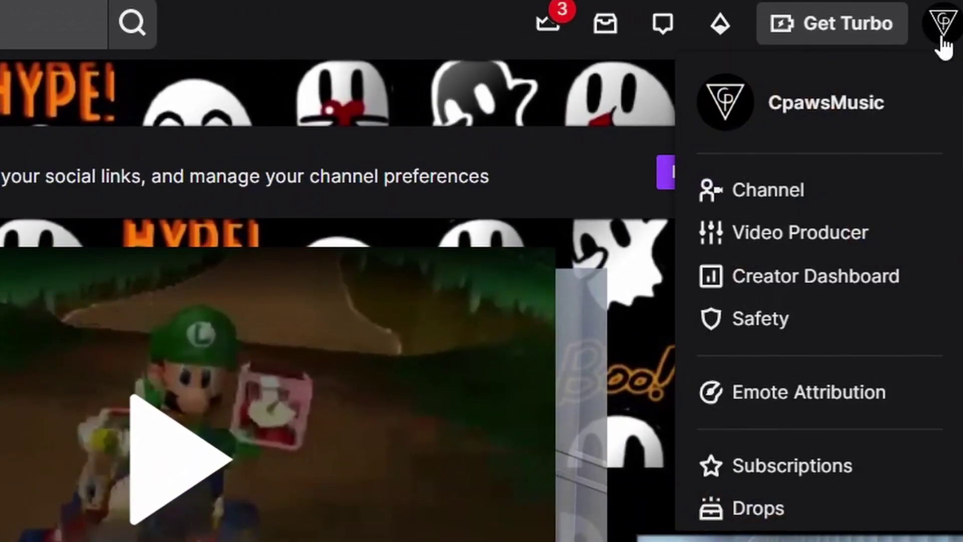
left_click(834, 276)
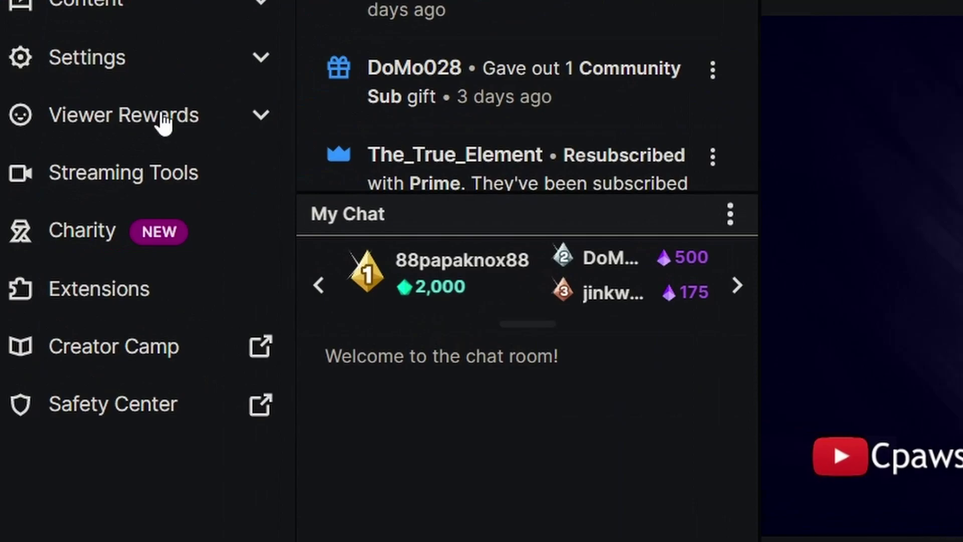
left_click(105, 133)
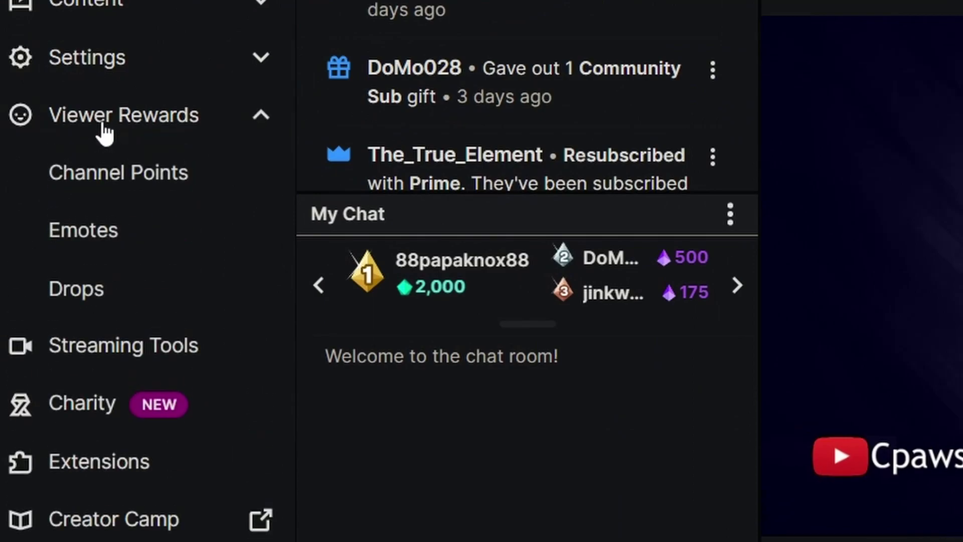
left_click(121, 232)
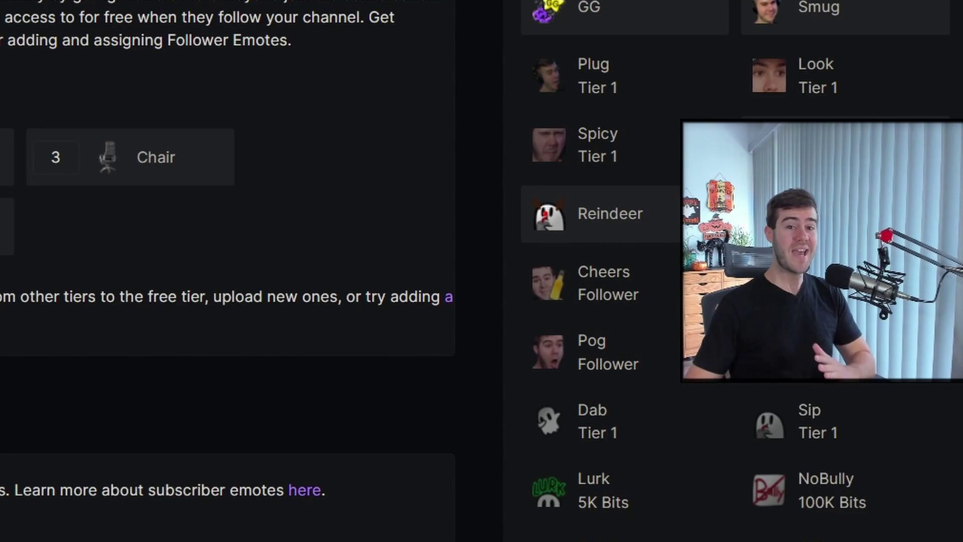
Step: Examine the Follower and Subscriber emote slots for each tier and the emote library's personal collection
left_click_drag(23, 29, 172, 34)
left_click(629, 109)
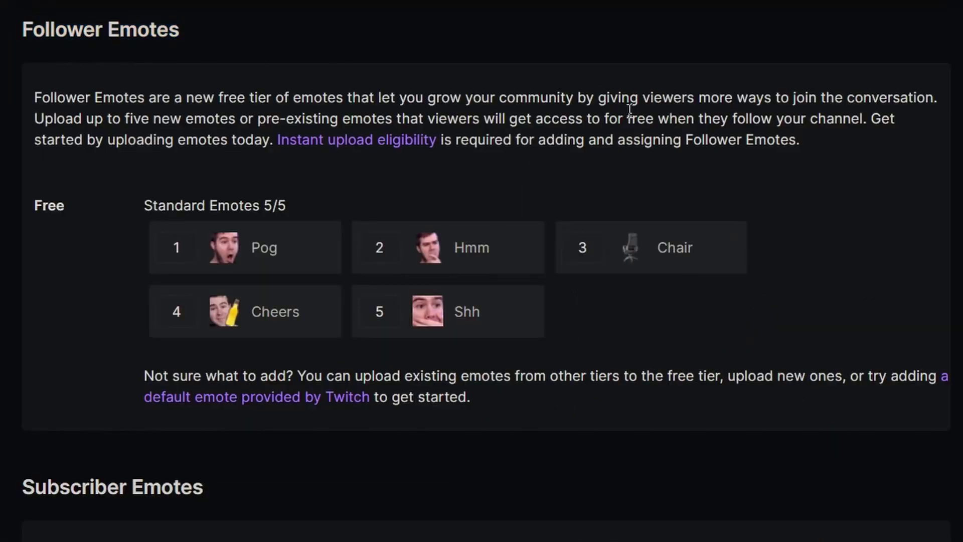
scroll(328, 176, "down", 3)
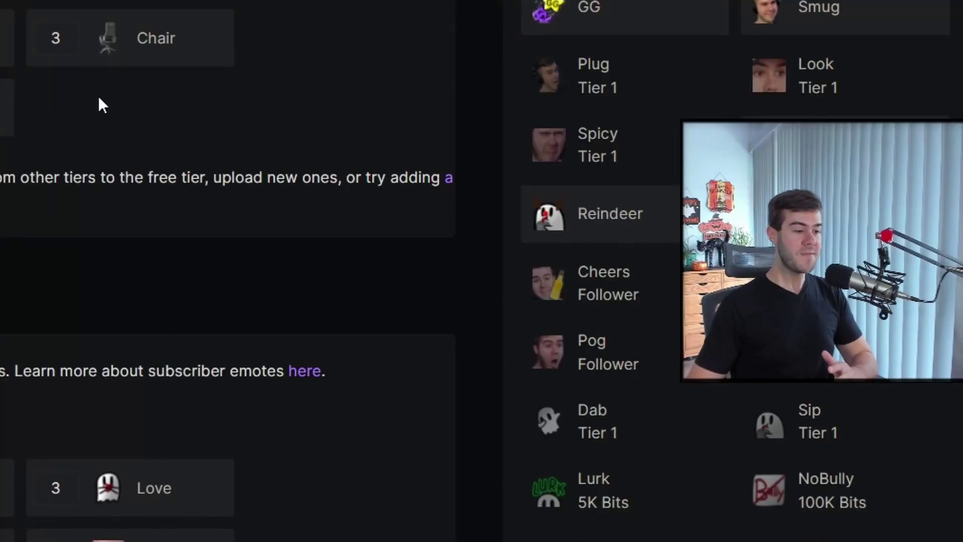
scroll(99, 103, "down", 3)
scroll(227, 271, "up", 3)
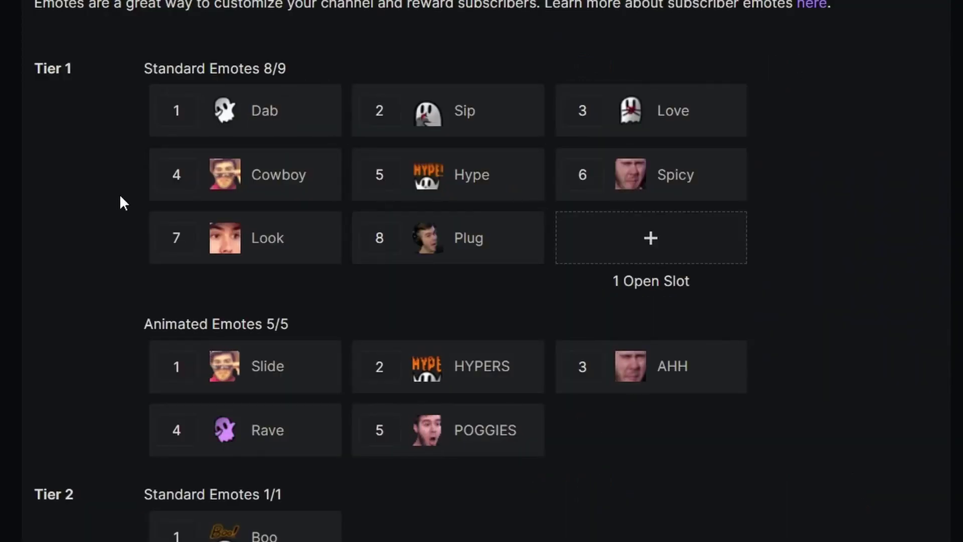
scroll(123, 203, "down", 2)
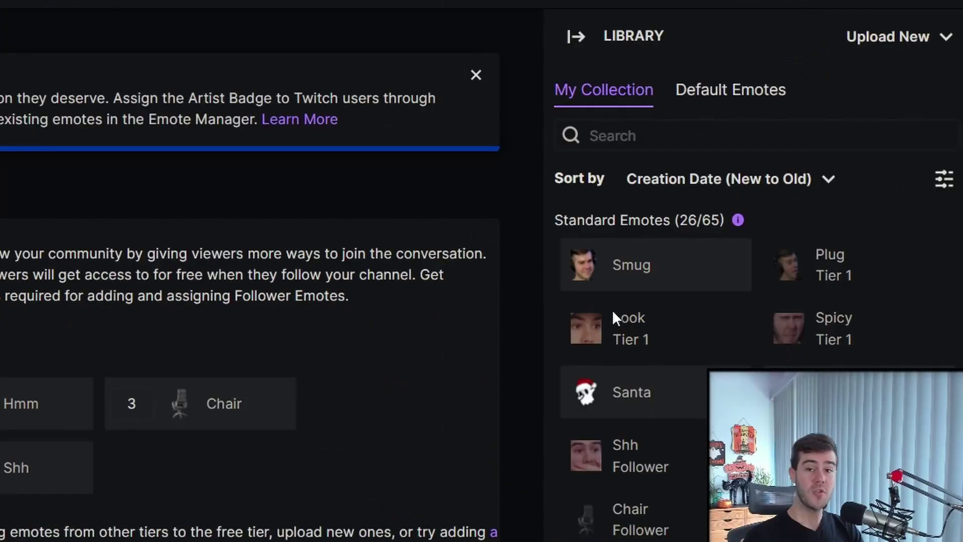
scroll(771, 326, "down", 8)
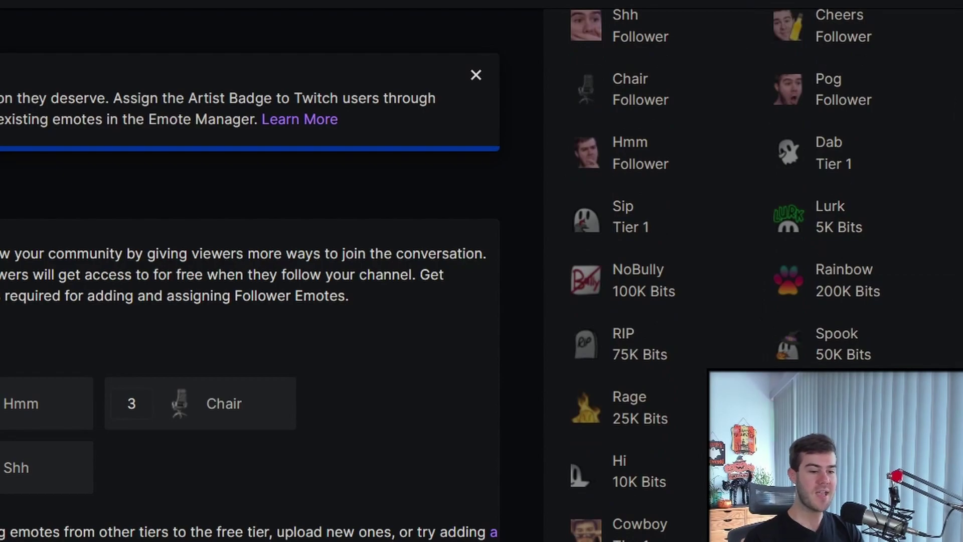
scroll(780, 360, "up", 1)
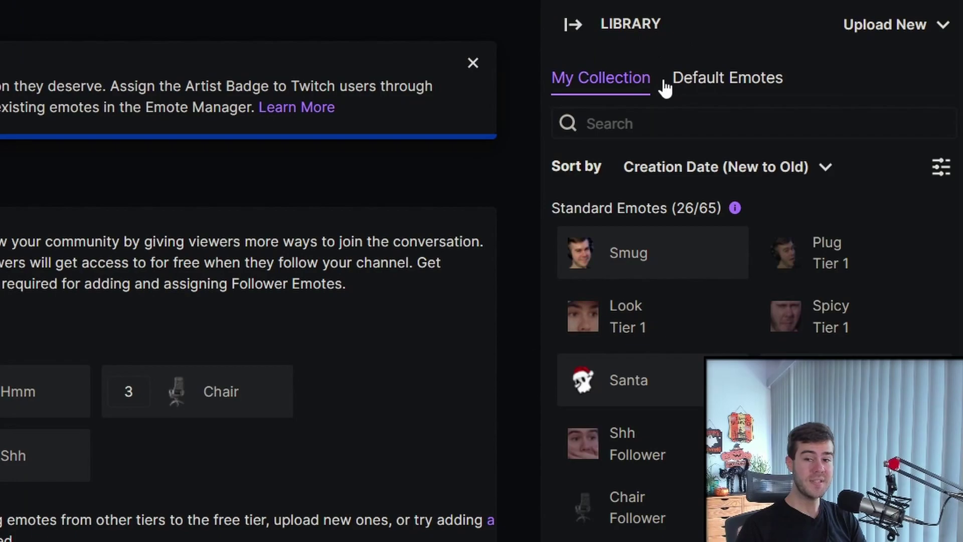
Step: Show the library's default emotes and preview them in the available colors, including the blue set
left_click(716, 85)
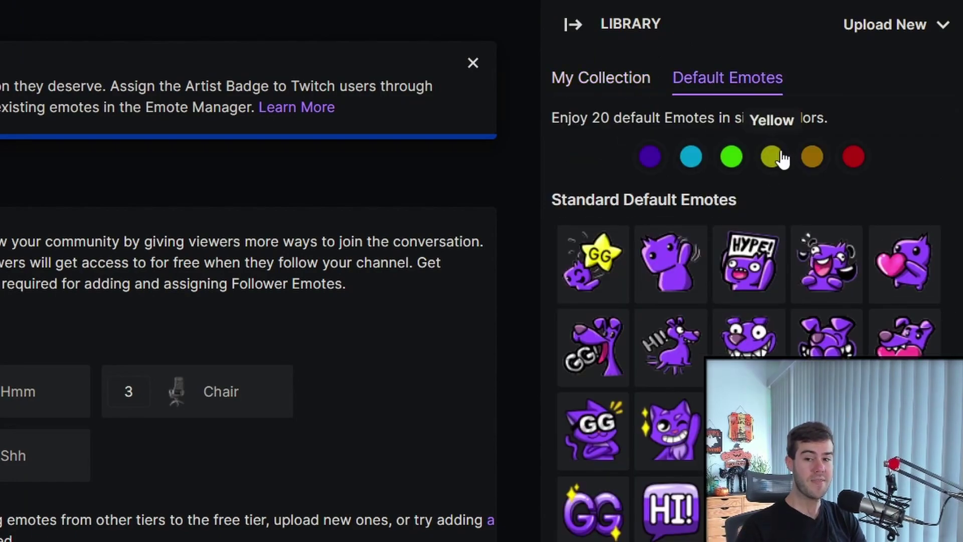
left_click_drag(568, 120, 710, 117)
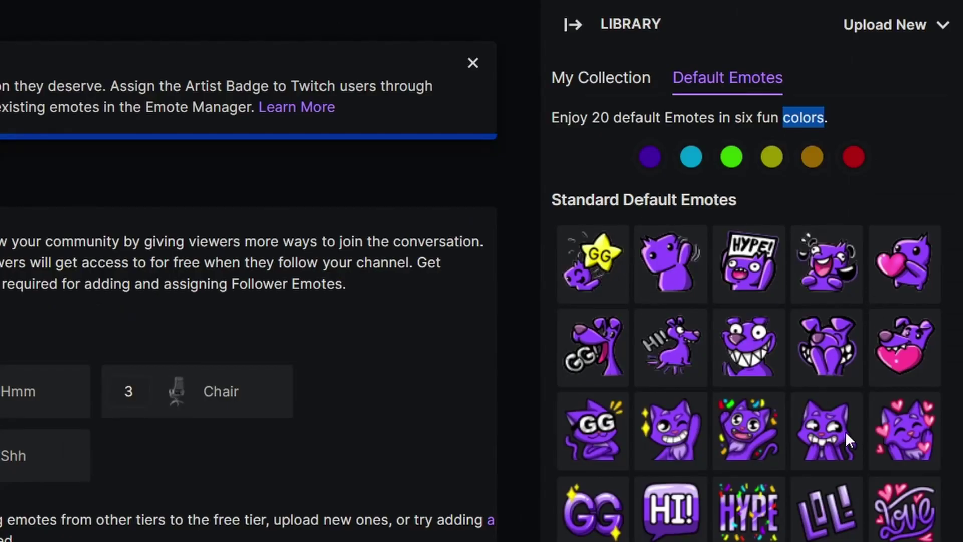
left_click(691, 156)
left_click(732, 156)
left_click(772, 166)
left_click(810, 166)
left_click(847, 168)
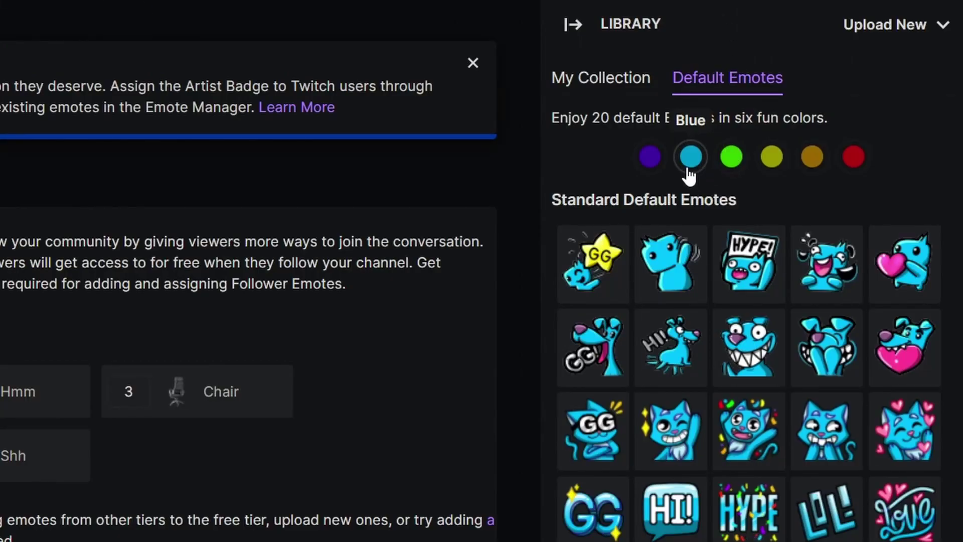
Step: Assign the blue HYPE default emote to the open Tier 1 subscriber slot under the emote name HYPE1
left_click(750, 524)
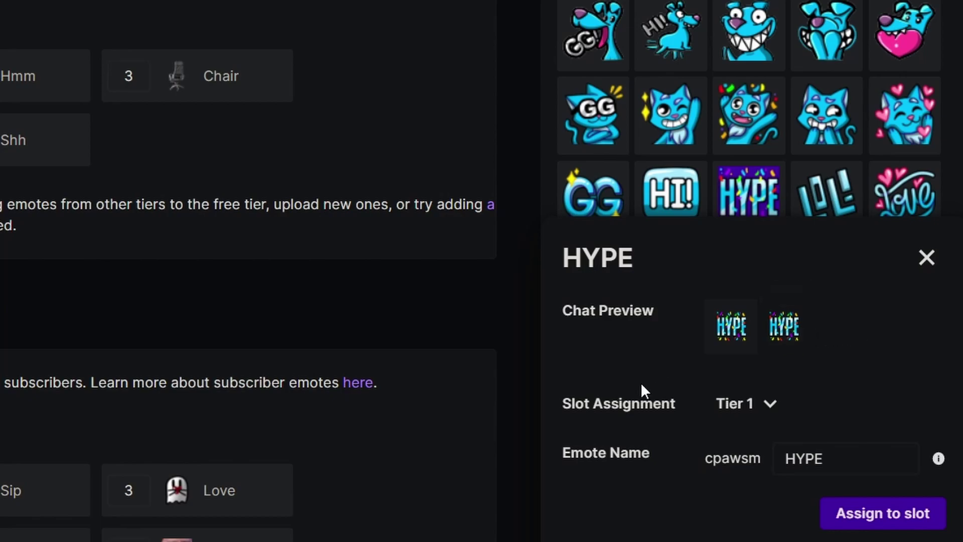
left_click(763, 409)
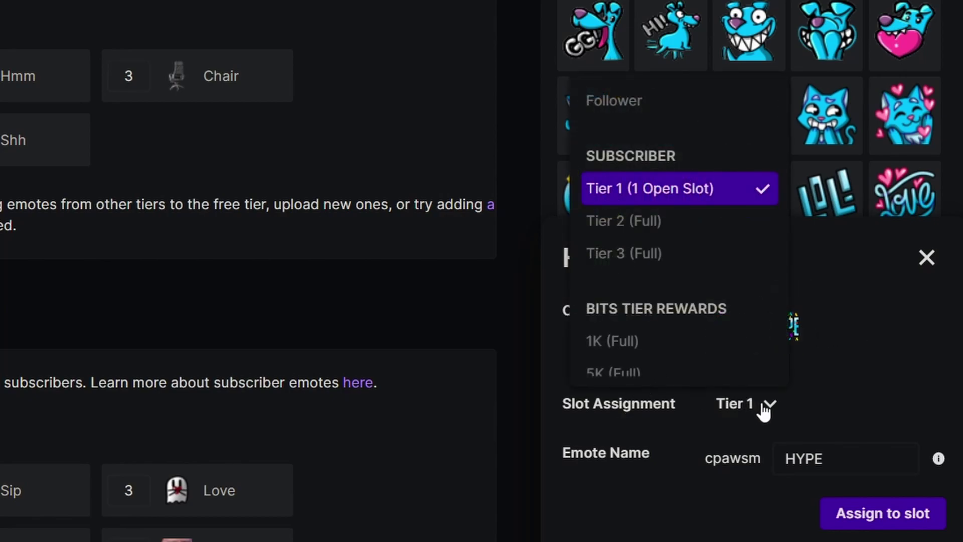
scroll(705, 248, "down", 5)
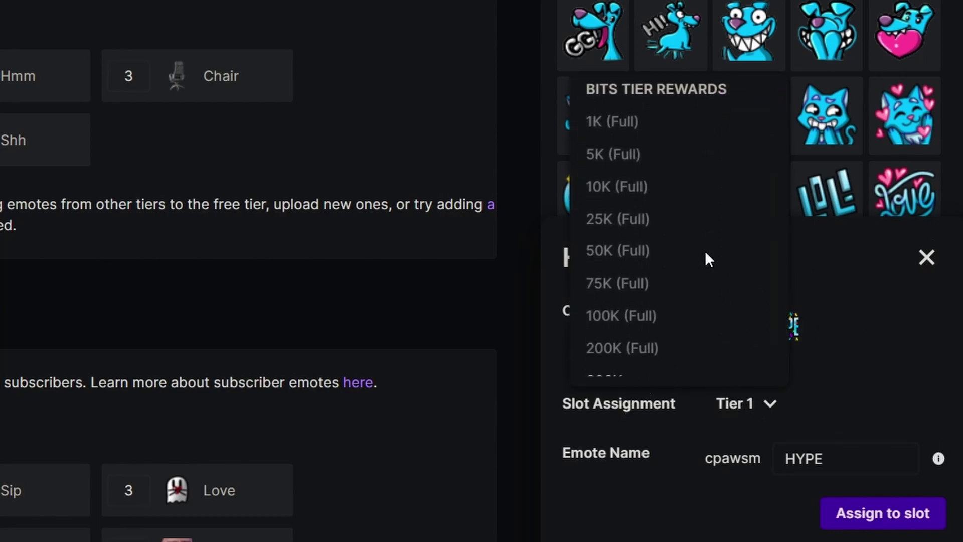
scroll(692, 283, "up", 5)
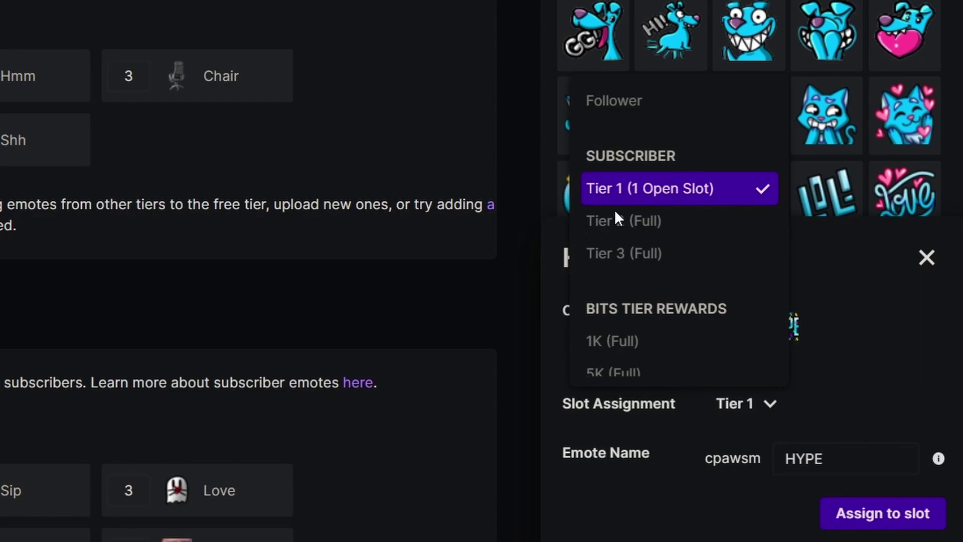
left_click(678, 198)
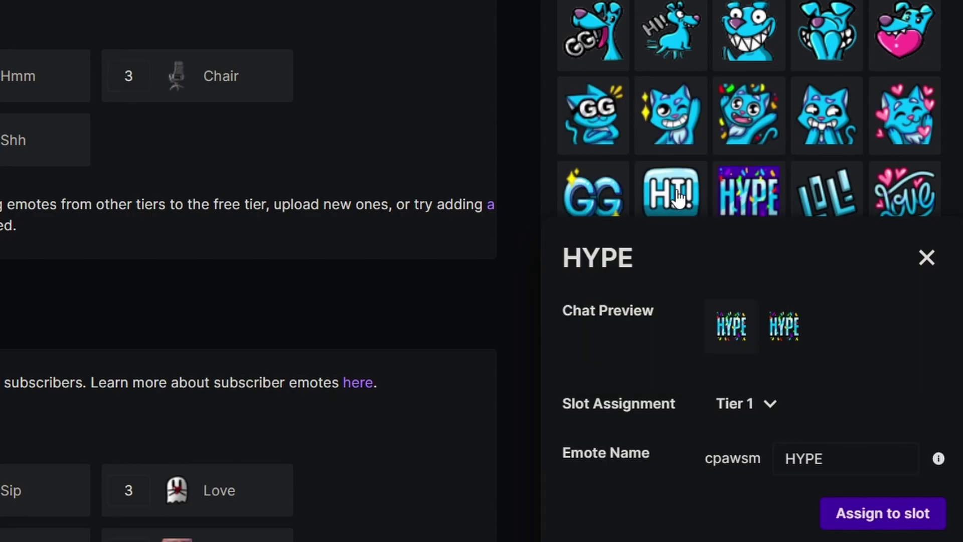
left_click(834, 460)
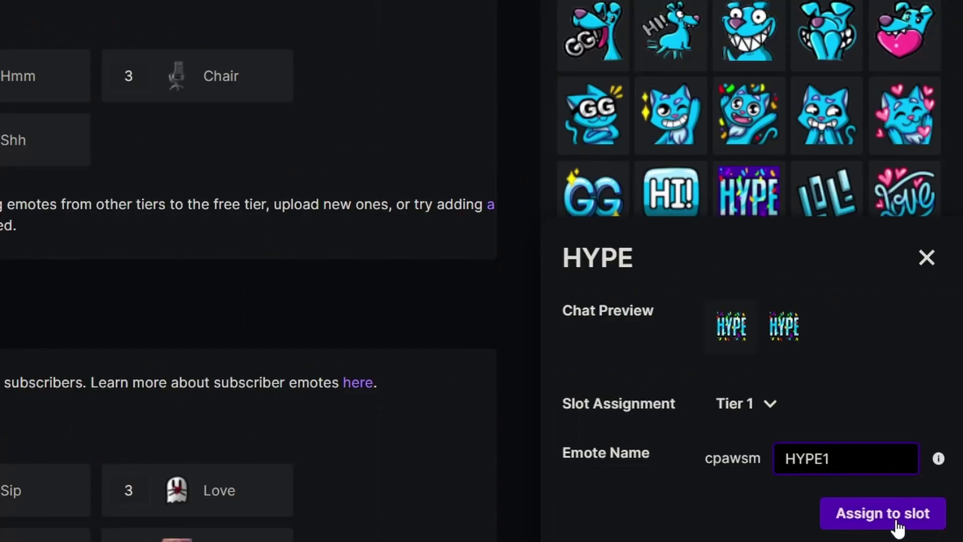
left_click(885, 514)
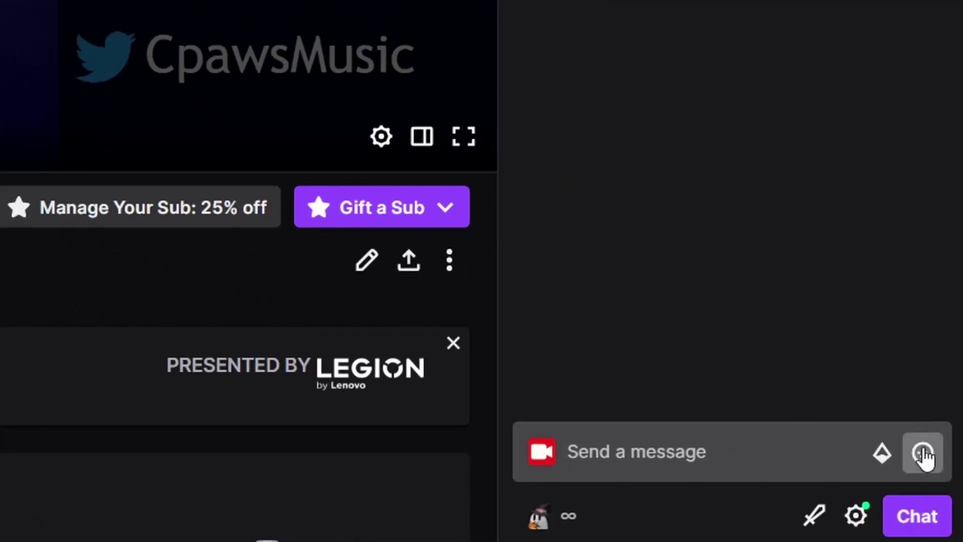
Step: Send the new HYPE emote in the channel's stream chat, once from the emote picker and once as the text cpawsmHYPE1
left_click(942, 495)
scroll(768, 259, "down", 5)
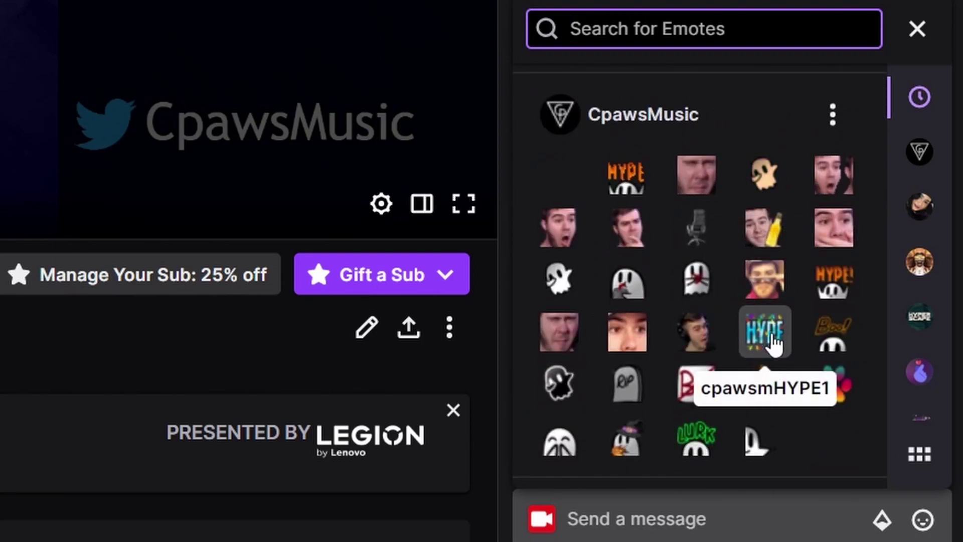
left_click(765, 331)
left_click(686, 524)
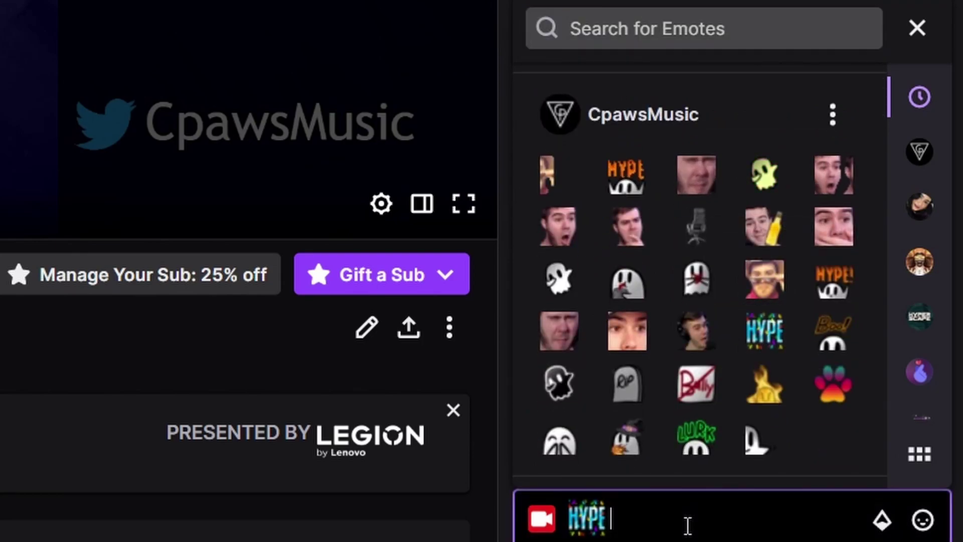
key("Return")
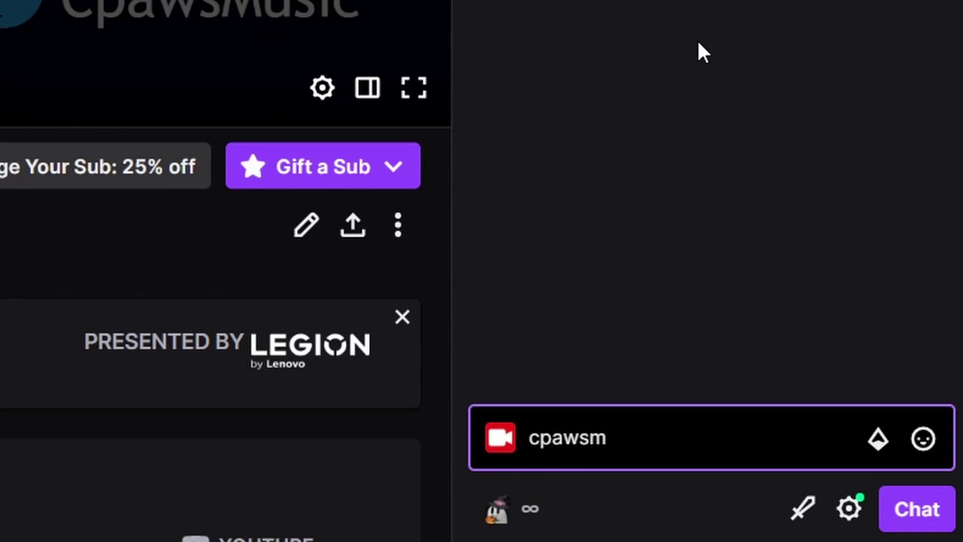
type("1")
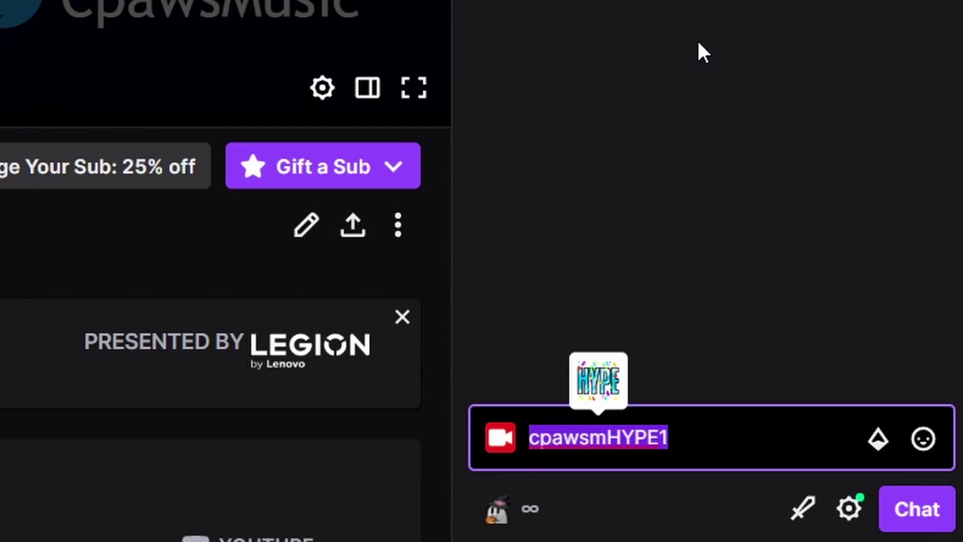
key("Return")
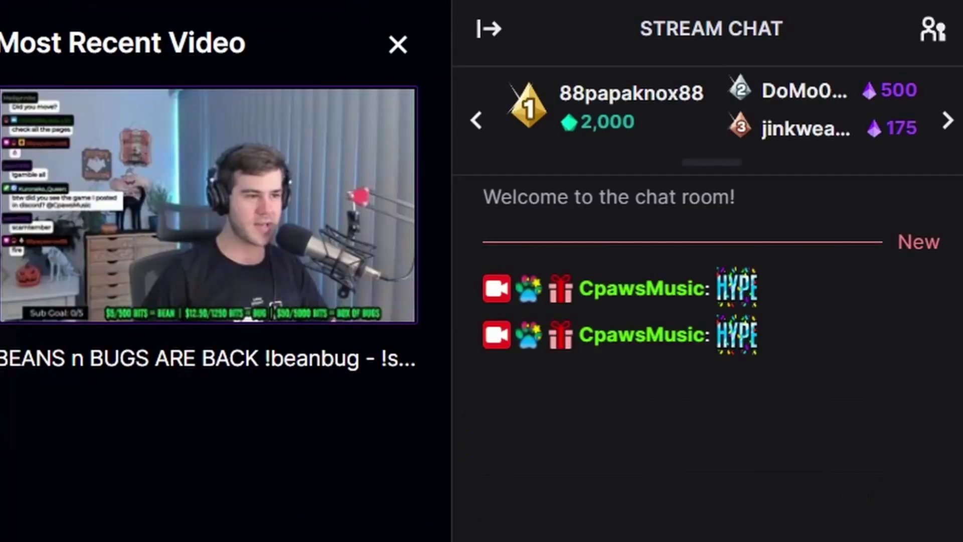
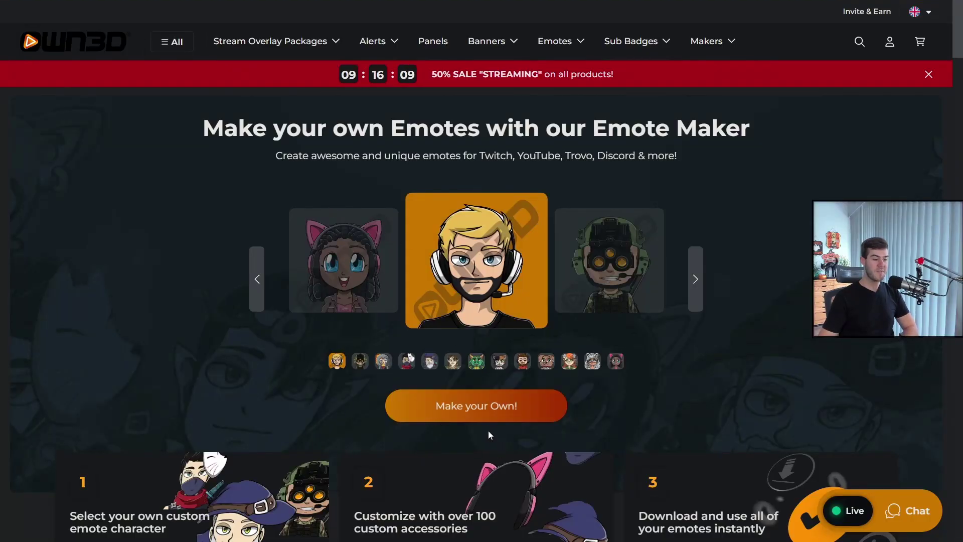
Step: Switch to the OWN3D Emote Maker, start a custom character, give it the forward-facing cap and show the hair options
left_click(485, 415)
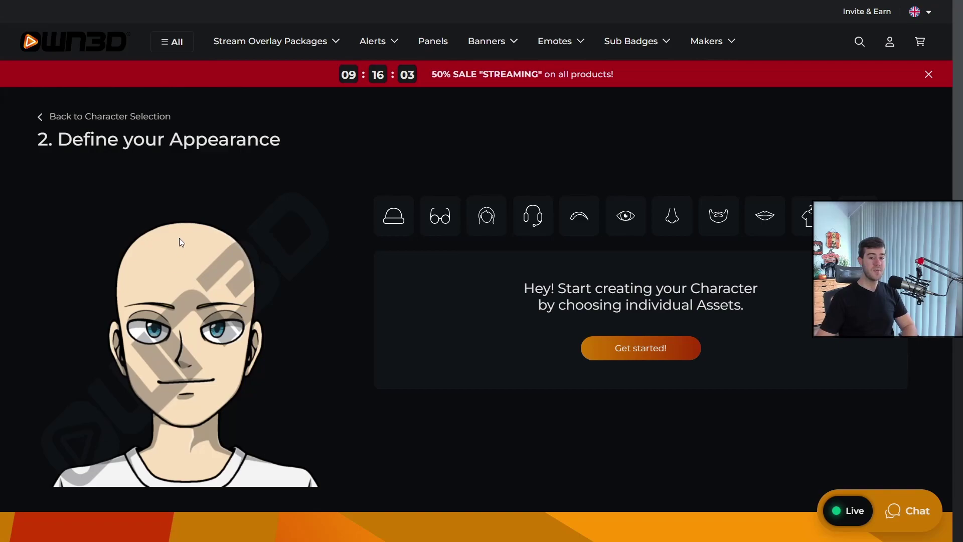
left_click(401, 207)
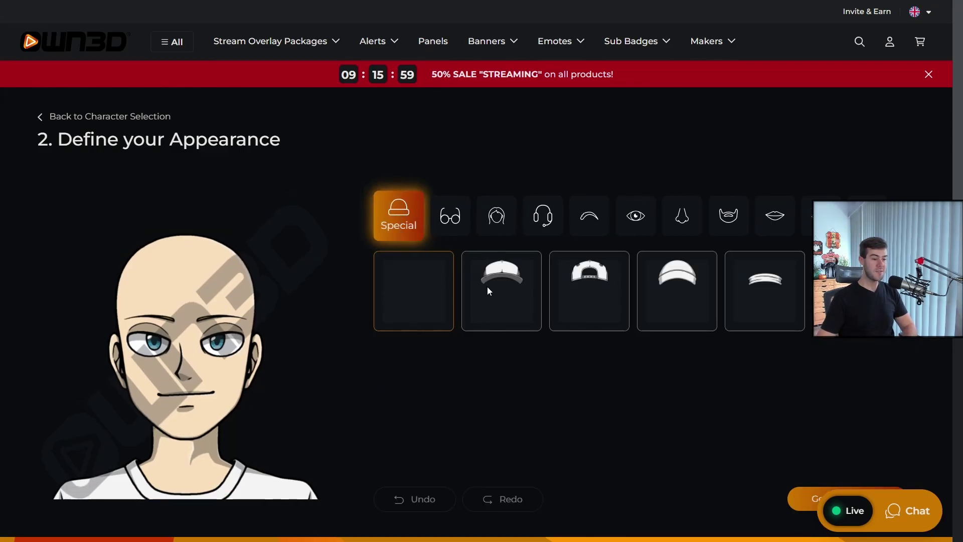
left_click(489, 290)
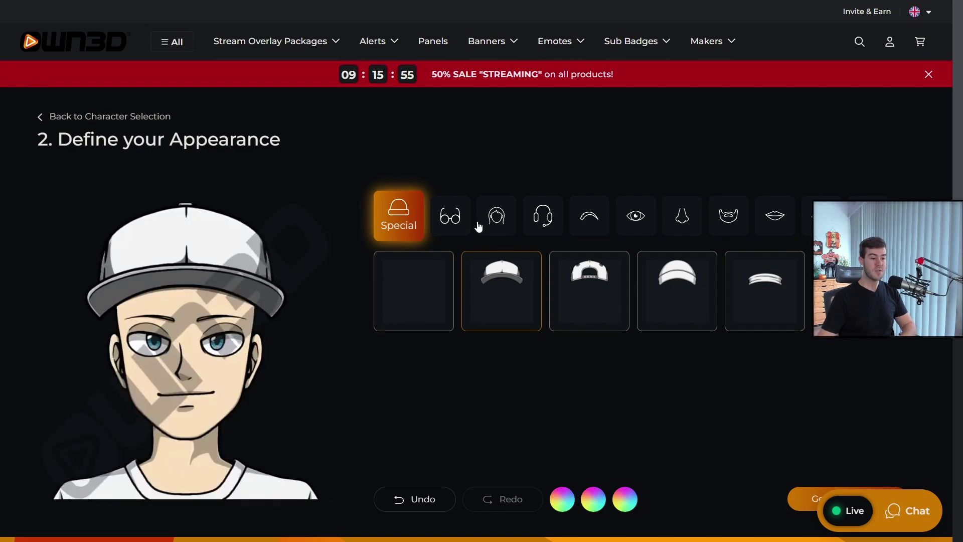
left_click(514, 221)
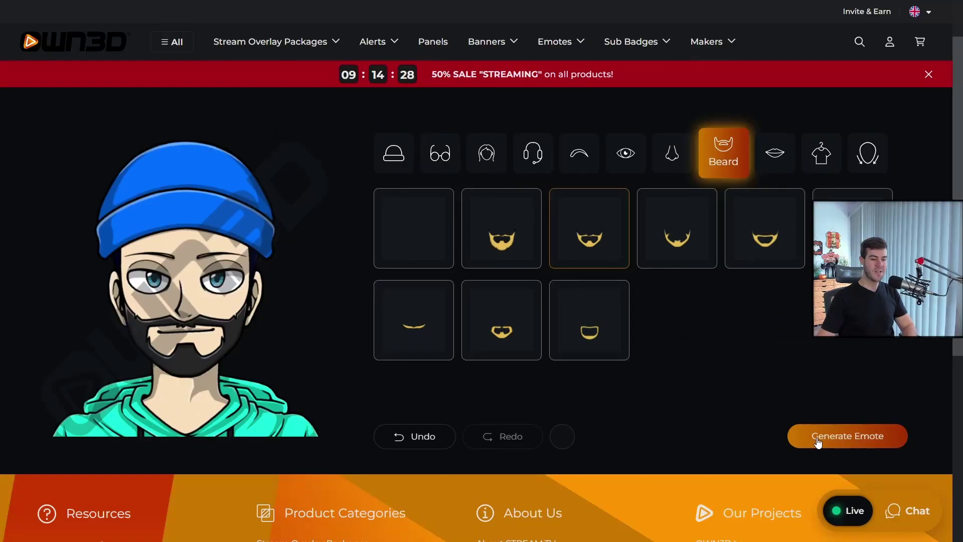
Step: Generate emotes from the bearded character with the blue beanie and select the HI, LOVE and BITS standard emotes
left_click(817, 439)
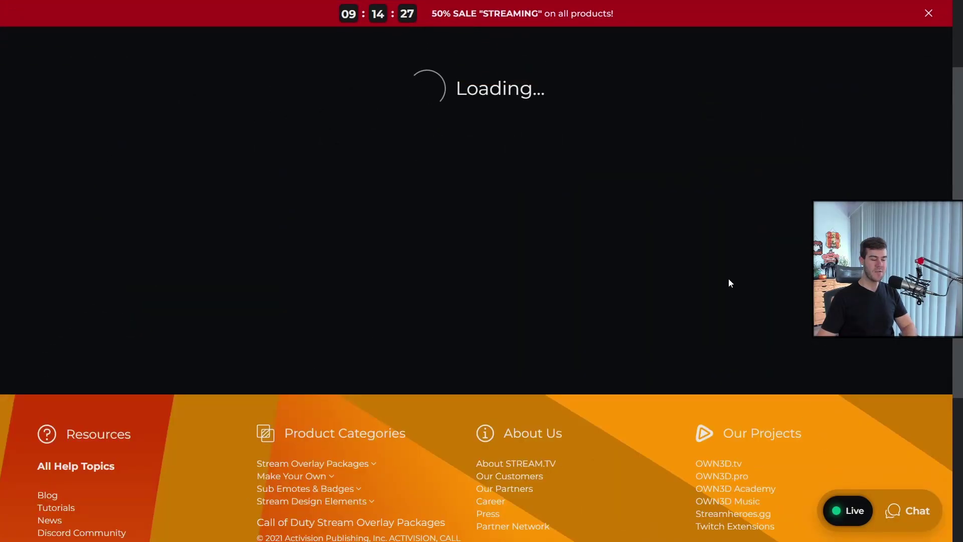
scroll(611, 291, "down", 6)
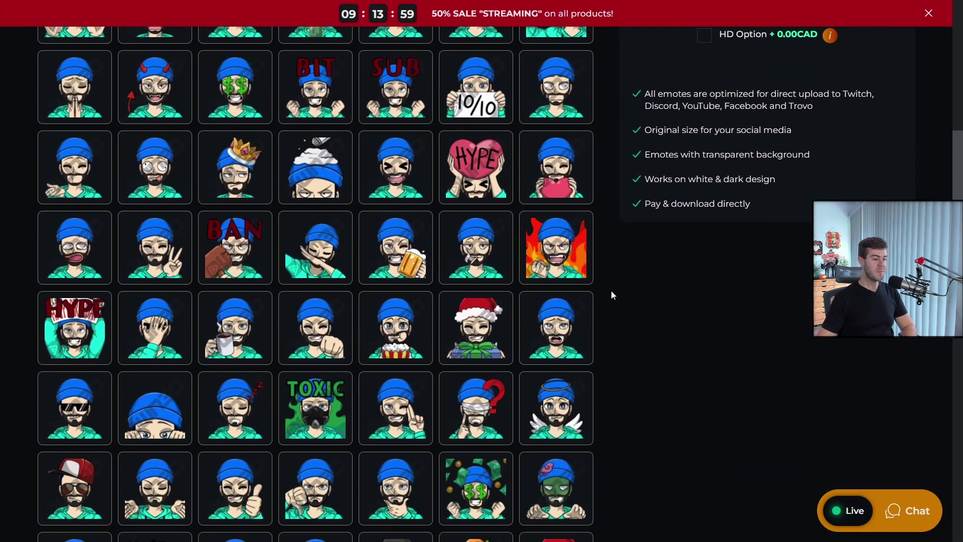
scroll(611, 291, "down", 3)
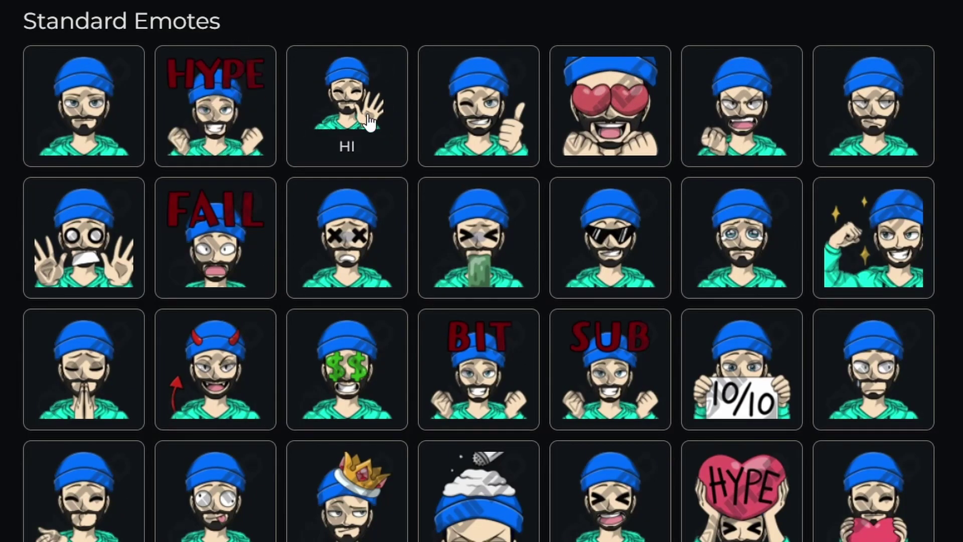
left_click(386, 136)
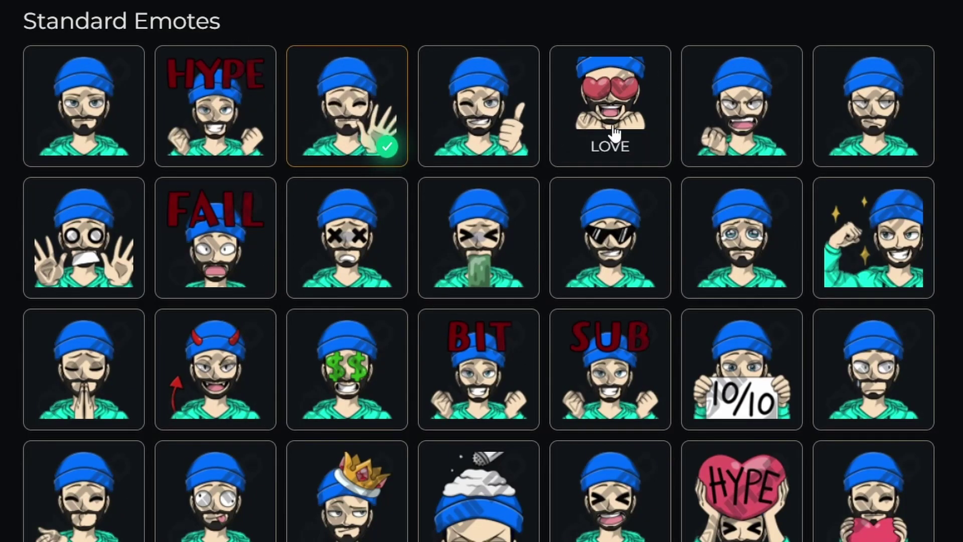
left_click(611, 131)
left_click(474, 352)
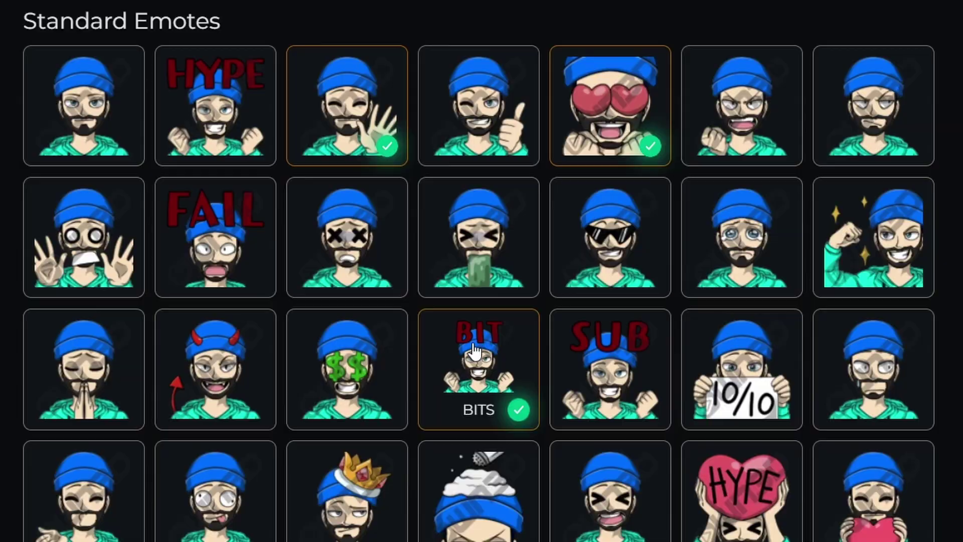
Step: Add the sad-faced standard emote to the selection as the package's fourth emote and review the order offer
left_click(741, 237)
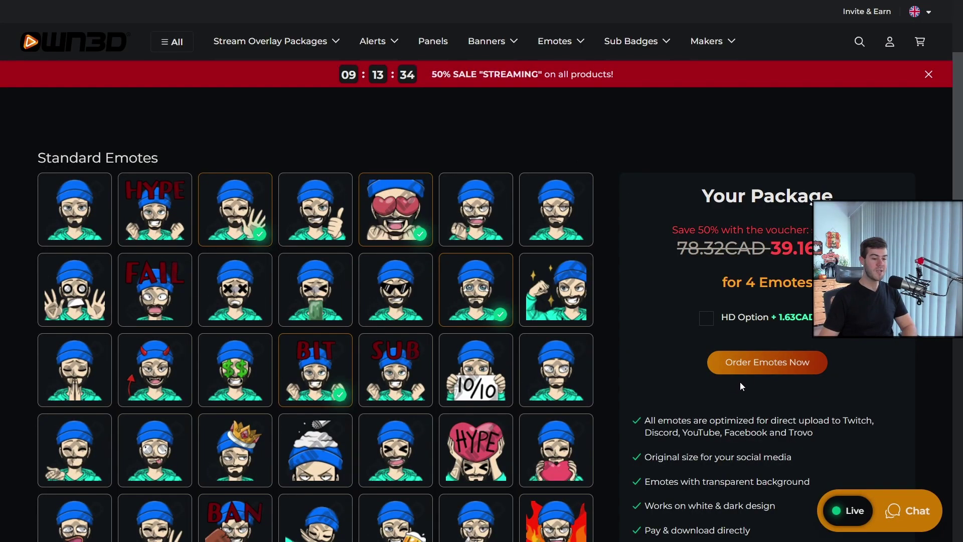
scroll(747, 370, "down", 2)
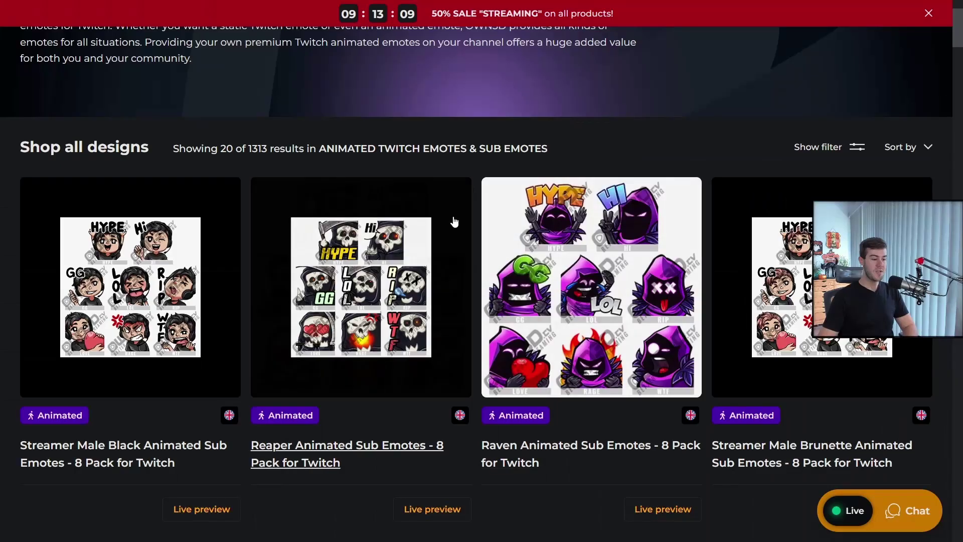
Step: Browse OWN3D's animated sub emote packs and the related designs on the Wolf Twitch Subemotes page, loading more of them
scroll(439, 307, "down", 2)
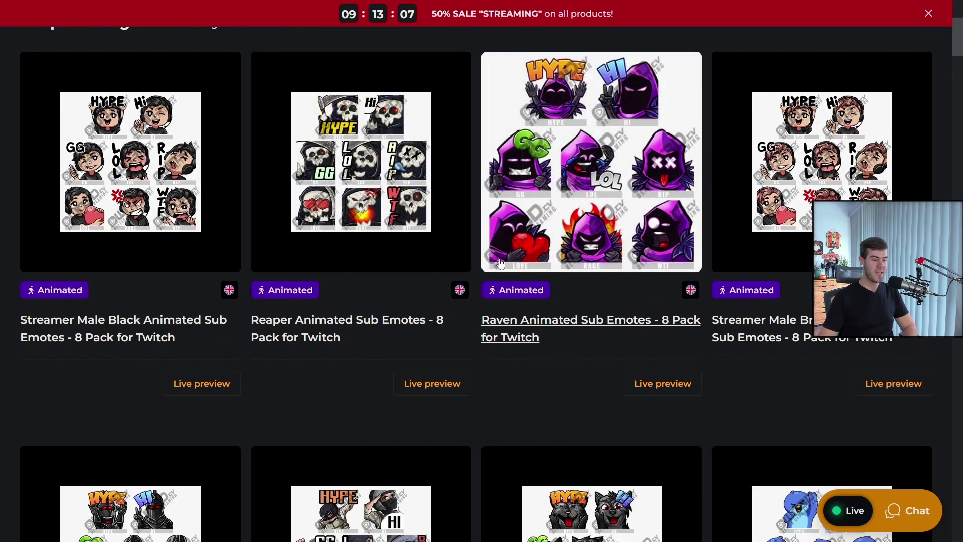
scroll(474, 231, "down", 20)
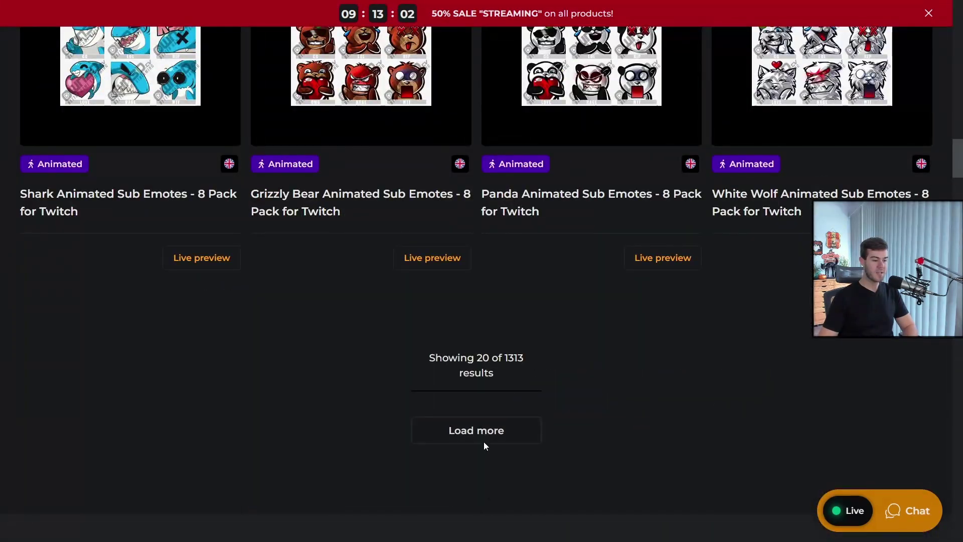
left_click(484, 442)
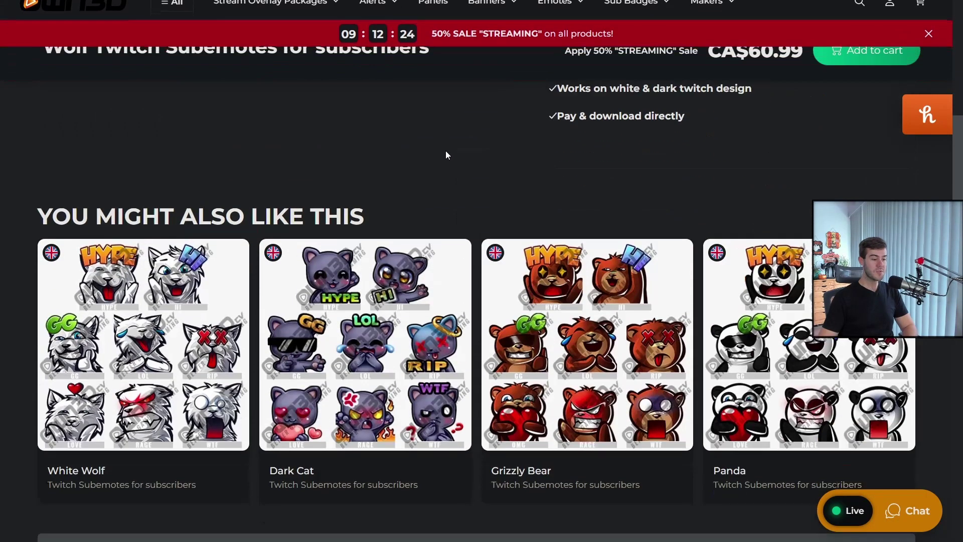
scroll(446, 153, "down", 2)
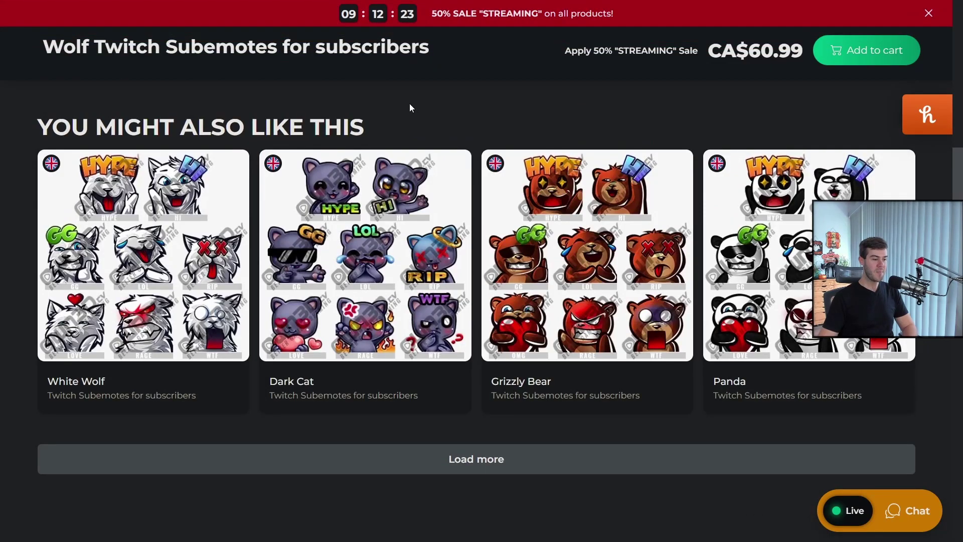
left_click(607, 297)
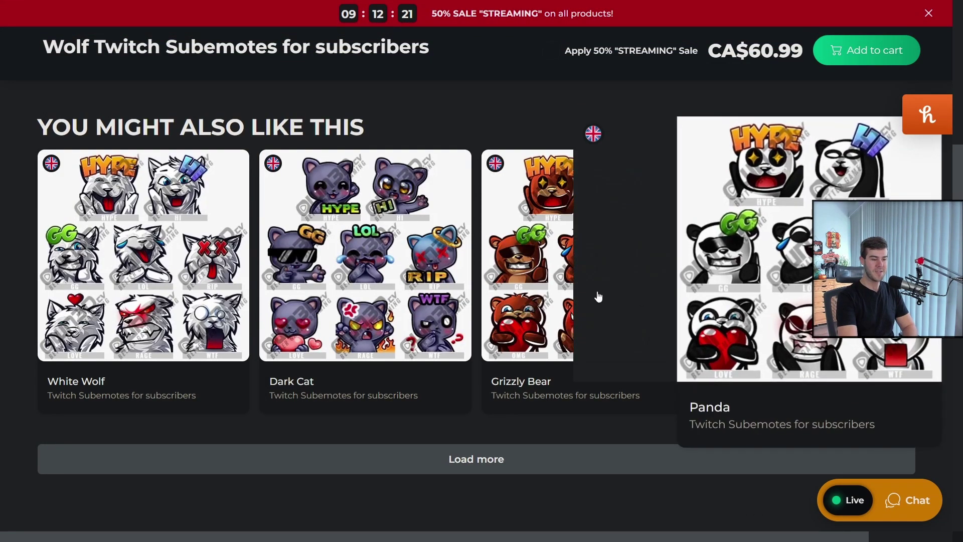
left_click(455, 459)
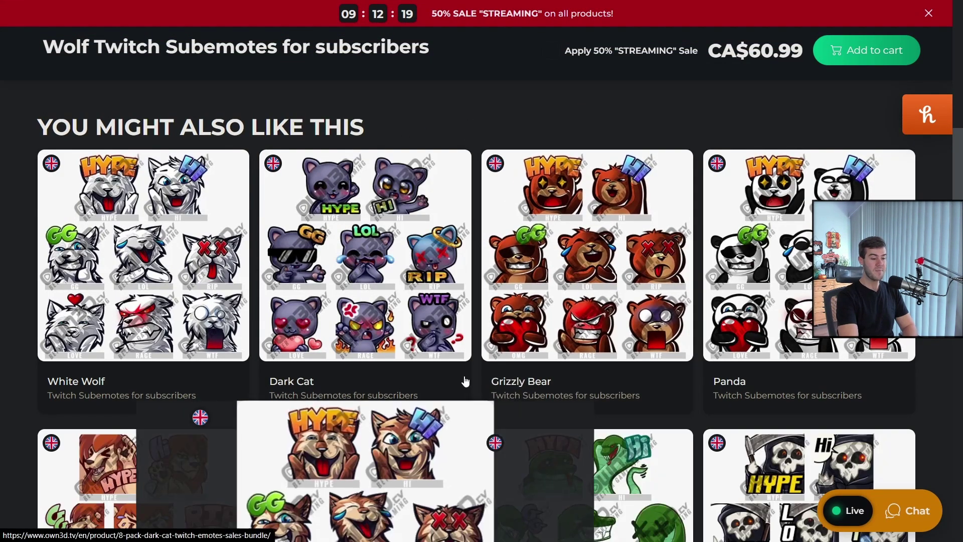
scroll(467, 371, "up", 4)
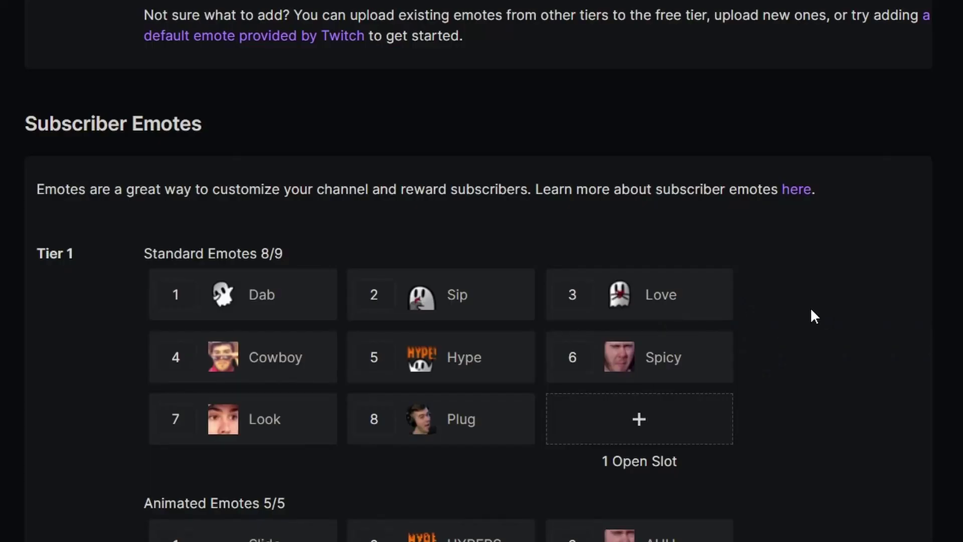
Step: Return to the Twitch subscriber emotes and open the upload form for the open Tier 1 standard emote slot
scroll(811, 301, "down", 2)
scroll(810, 290, "down", 2)
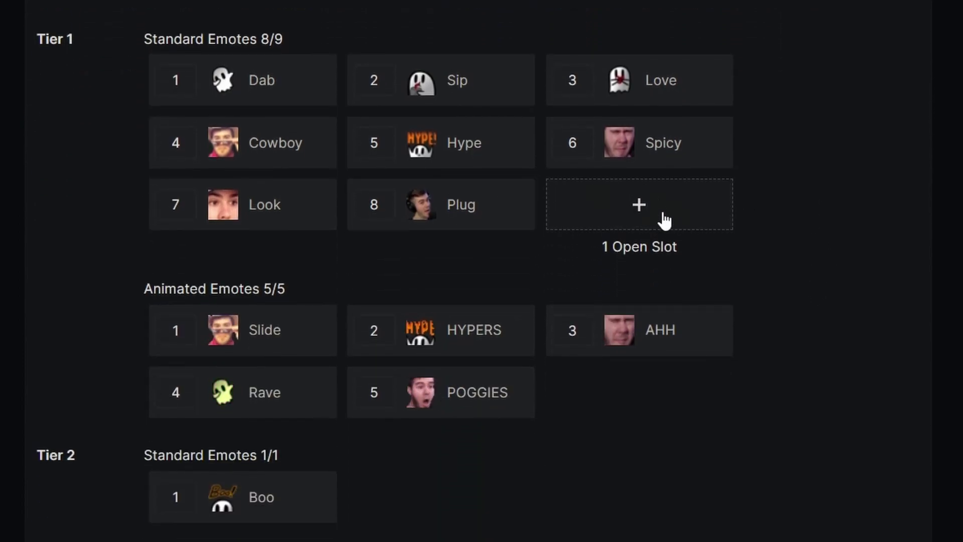
left_click(627, 218)
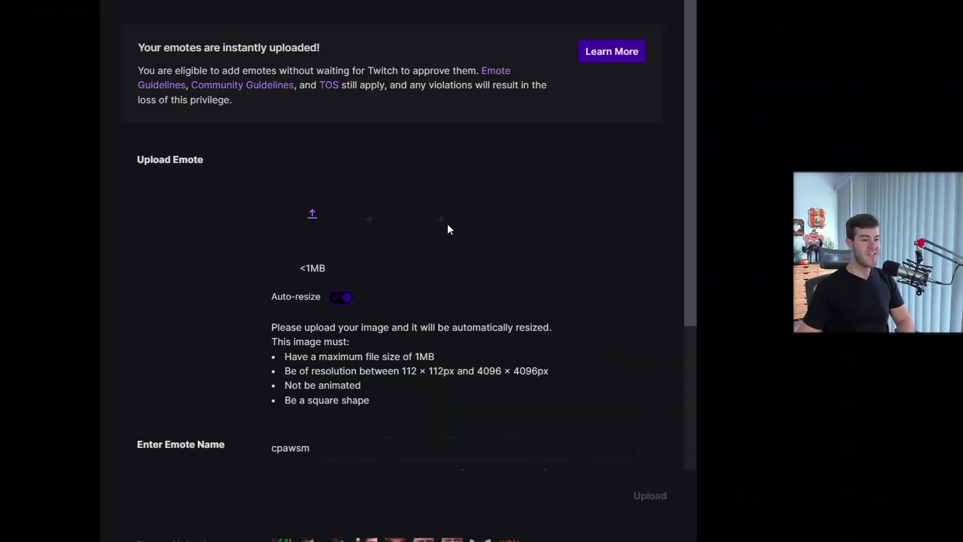
scroll(504, 227, "down", 2)
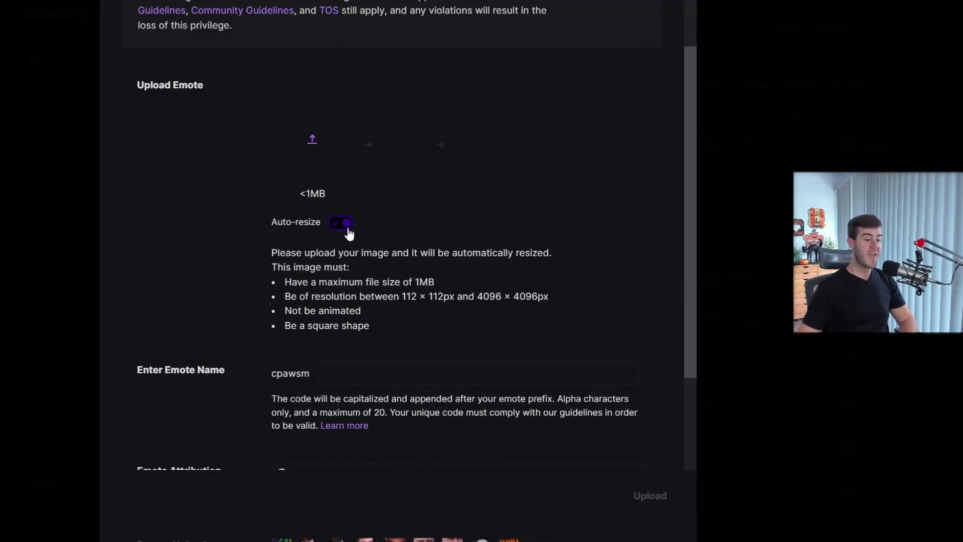
Step: Turn off auto-resize and load the CpawsmDab images into the 112 × 112, 56 × 56 and 28 × 28 px slots
left_click(343, 222)
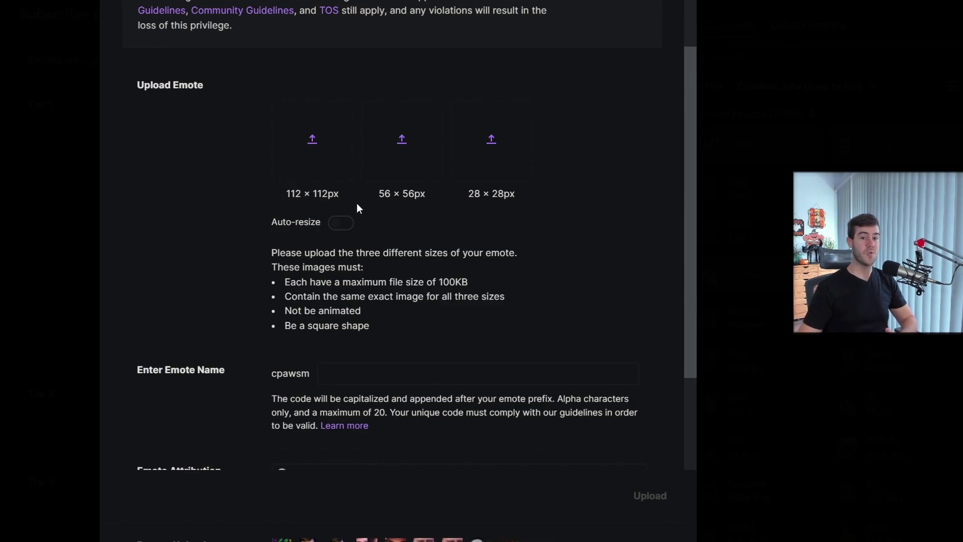
left_click(341, 222)
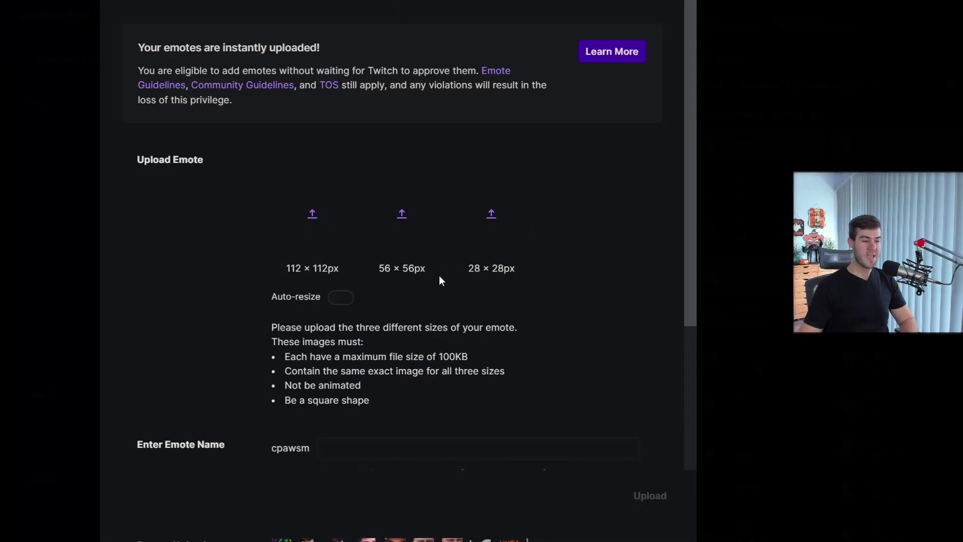
left_click(307, 220)
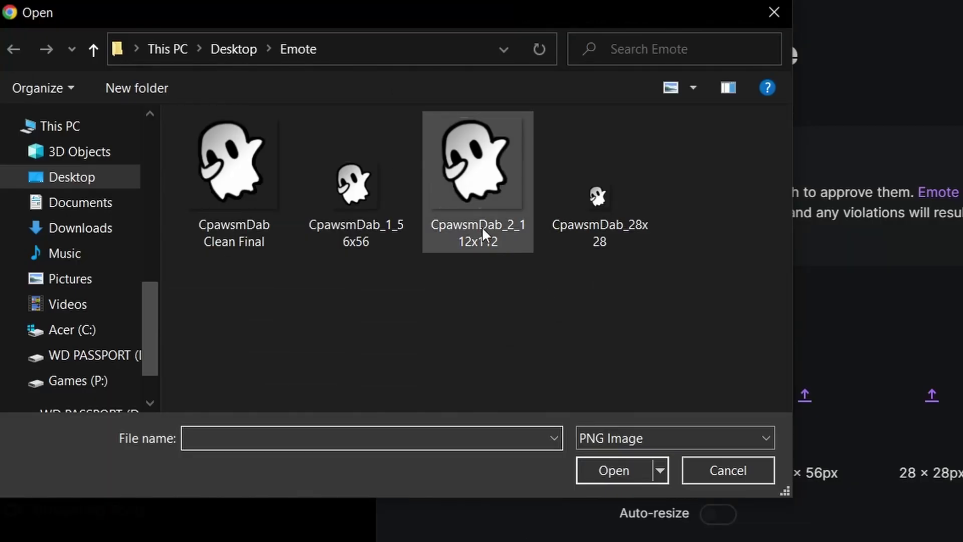
left_click(179, 106)
left_click(614, 471)
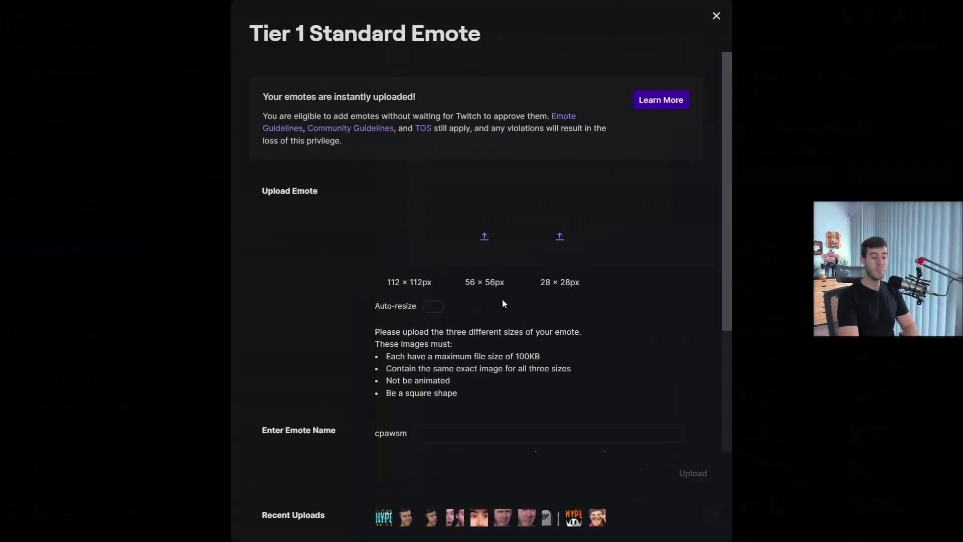
left_click(484, 240)
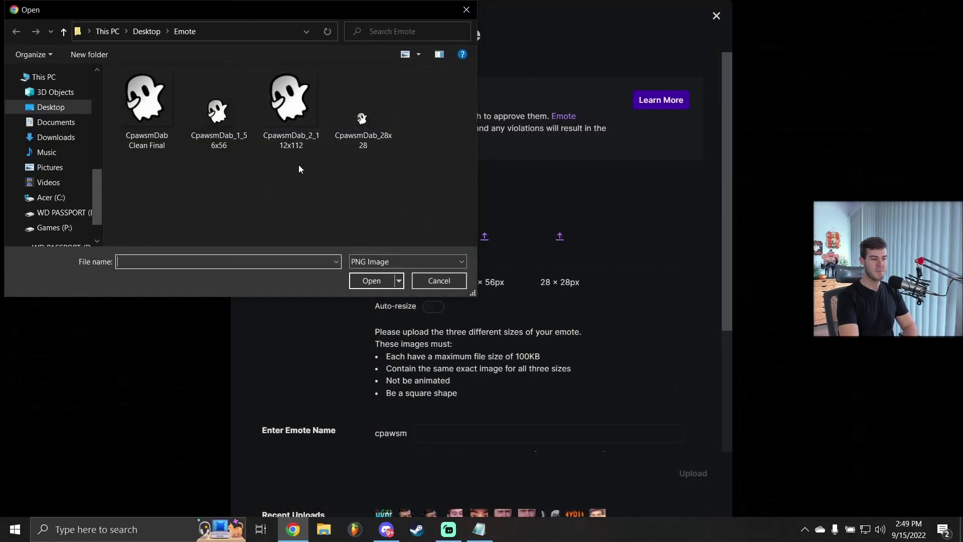
double_click(348, 128)
scroll(219, 296, "down", 1)
scroll(220, 297, "down", 5)
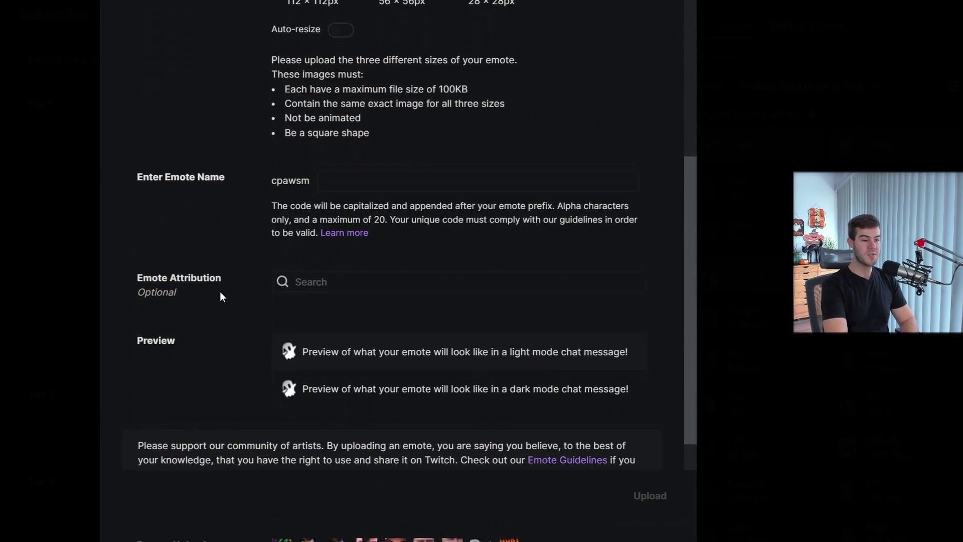
scroll(220, 291, "up", 5)
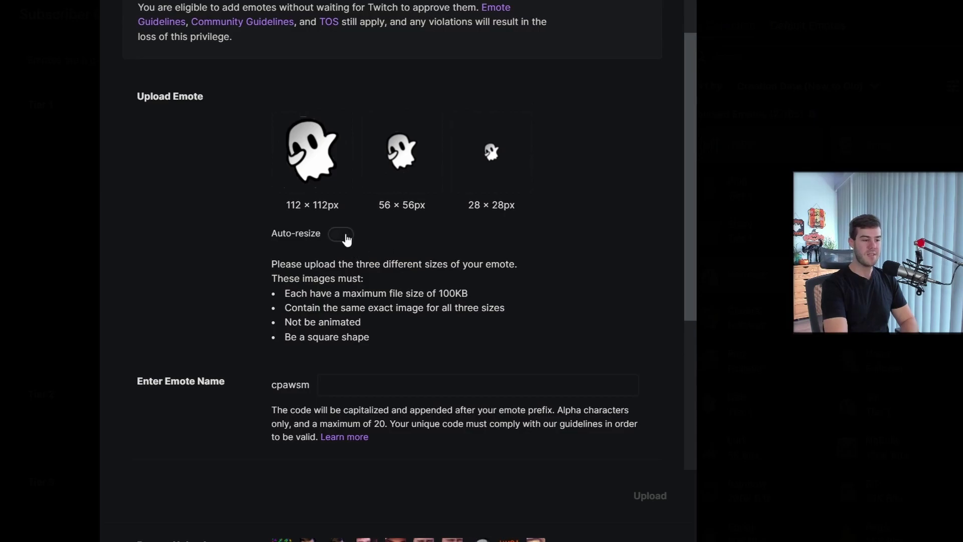
Step: Turn auto-resize on and load CpawsmDab Clean Final as the single emote image
left_click(345, 236)
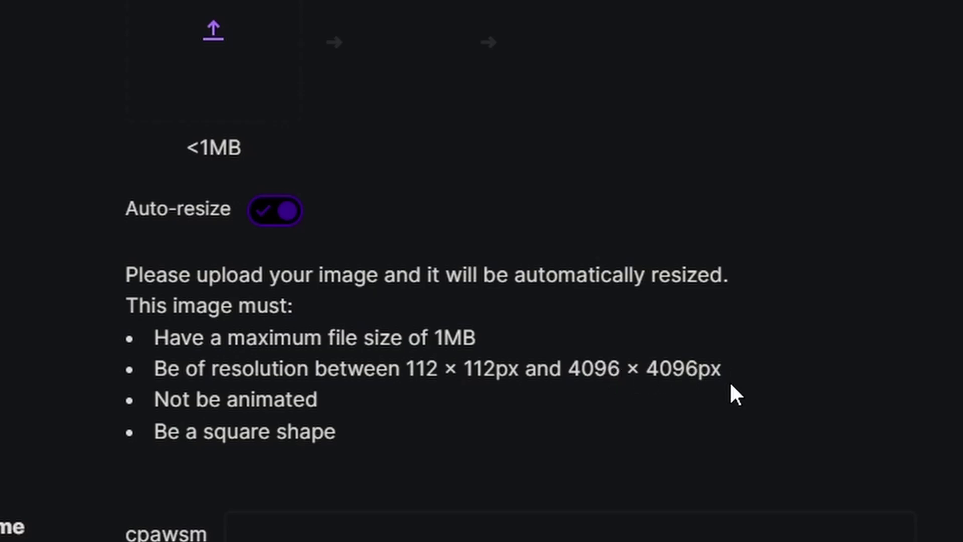
scroll(524, 326, "up", 2)
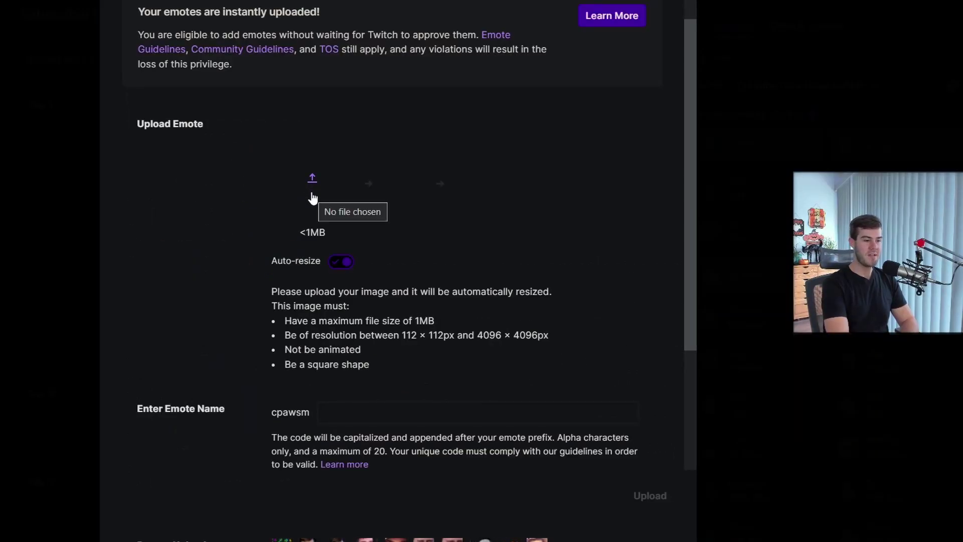
left_click(311, 196)
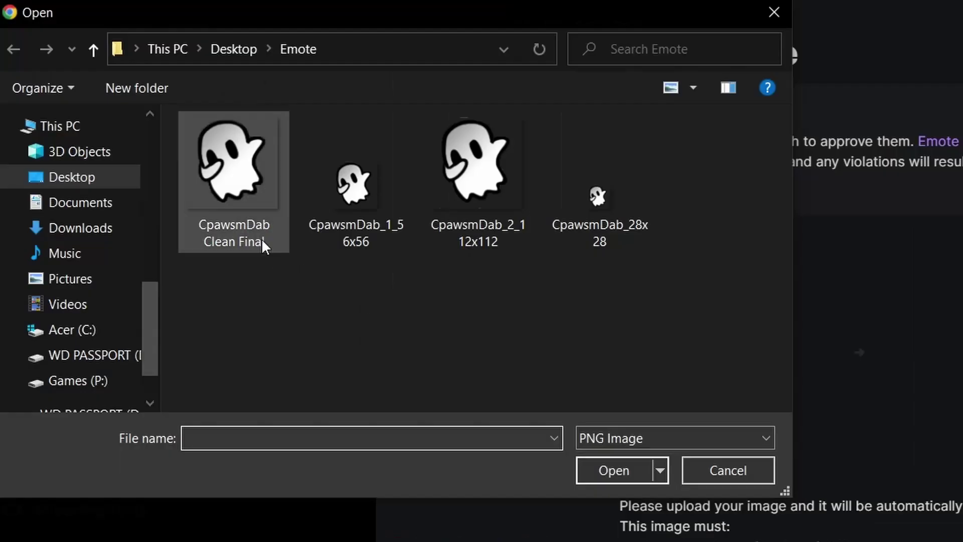
left_click(241, 201)
left_click(608, 469)
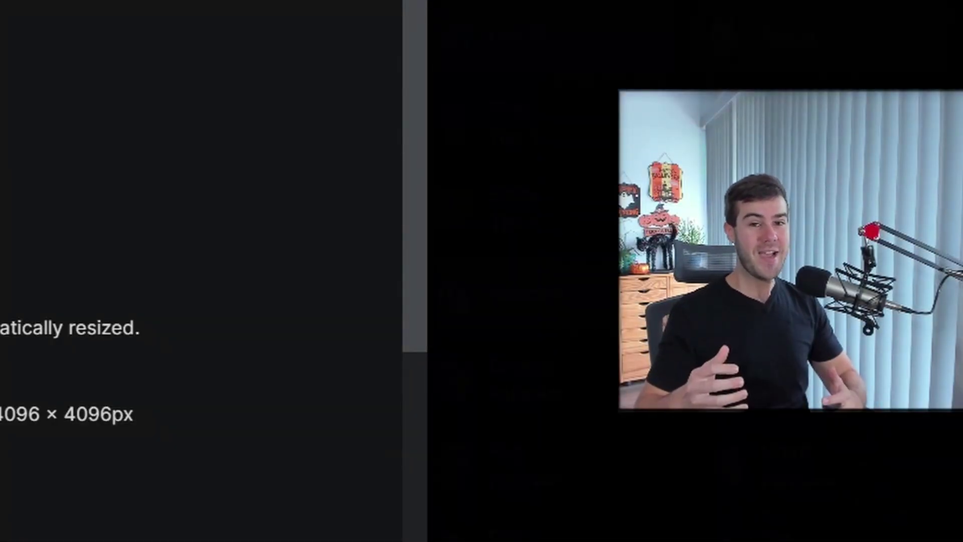
Step: Name the emote Dabbies after the cpawsm prefix, check its chat preview and upload it
left_click_drag(402, 326, 461, 362)
left_click(466, 357)
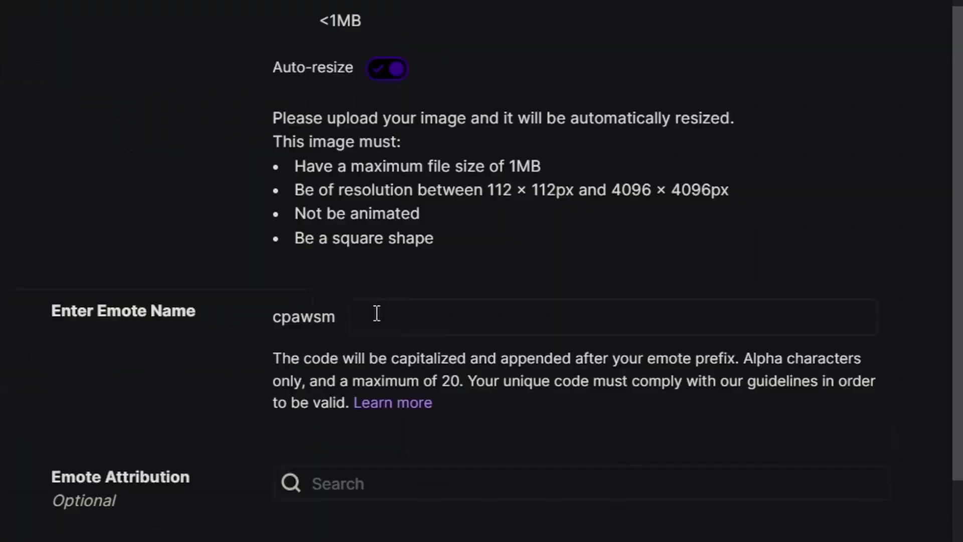
left_click(376, 313)
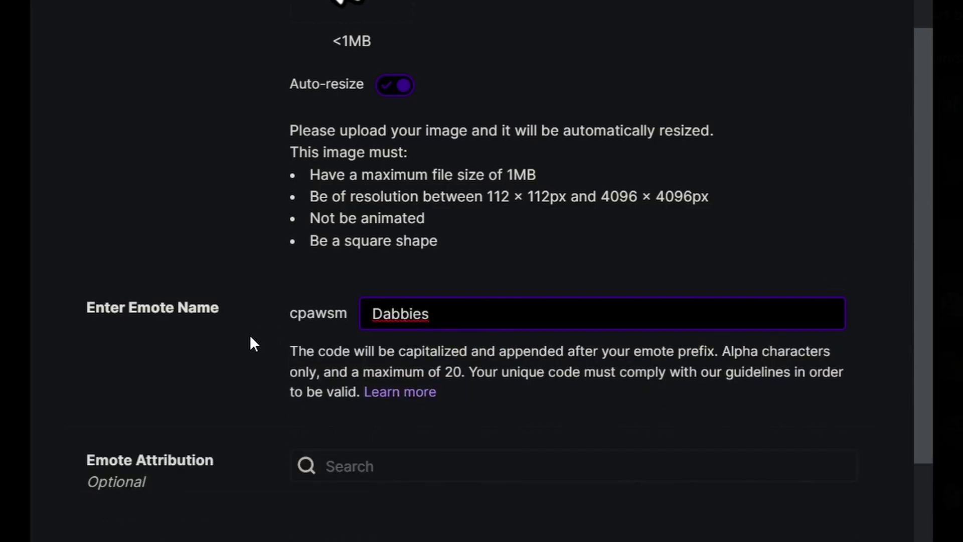
scroll(249, 335, "down", 2)
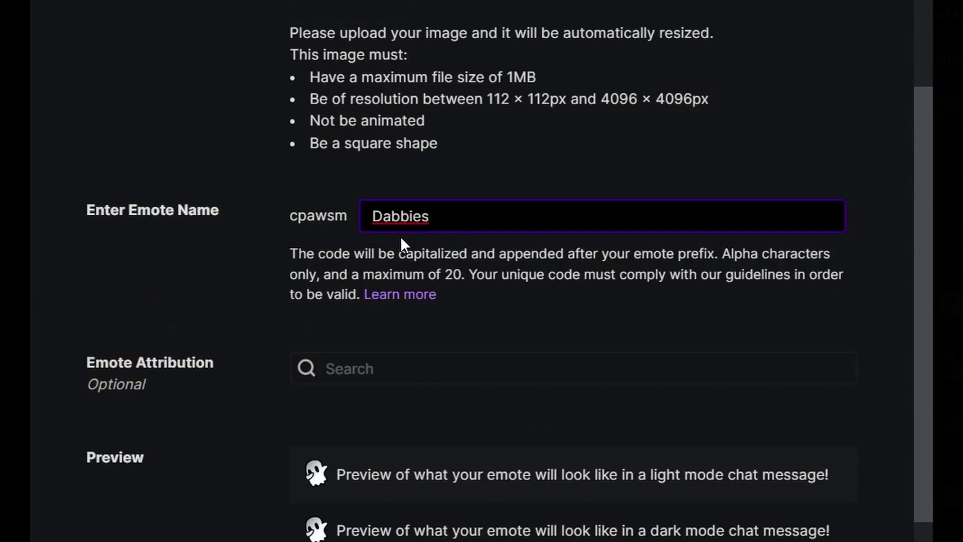
scroll(246, 281, "down", 2)
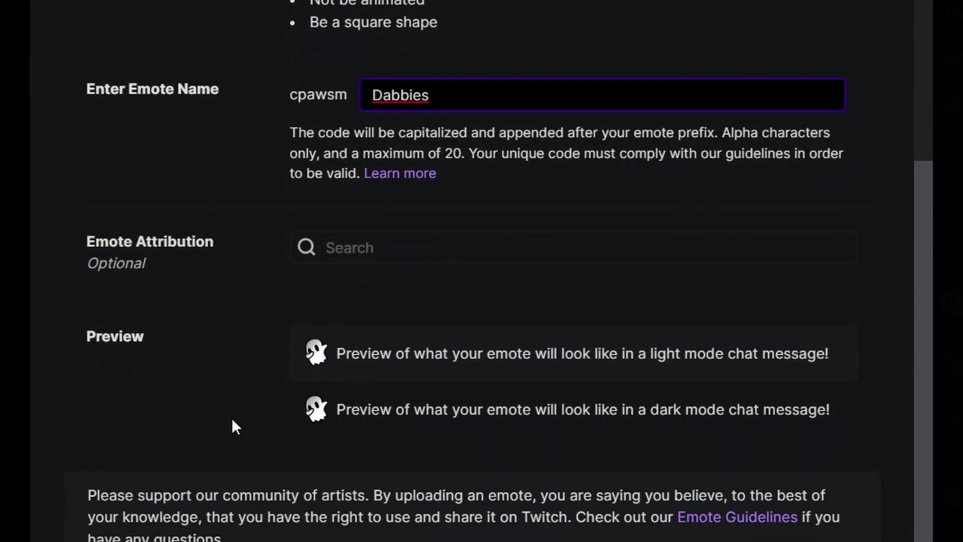
scroll(270, 455, "down", 3)
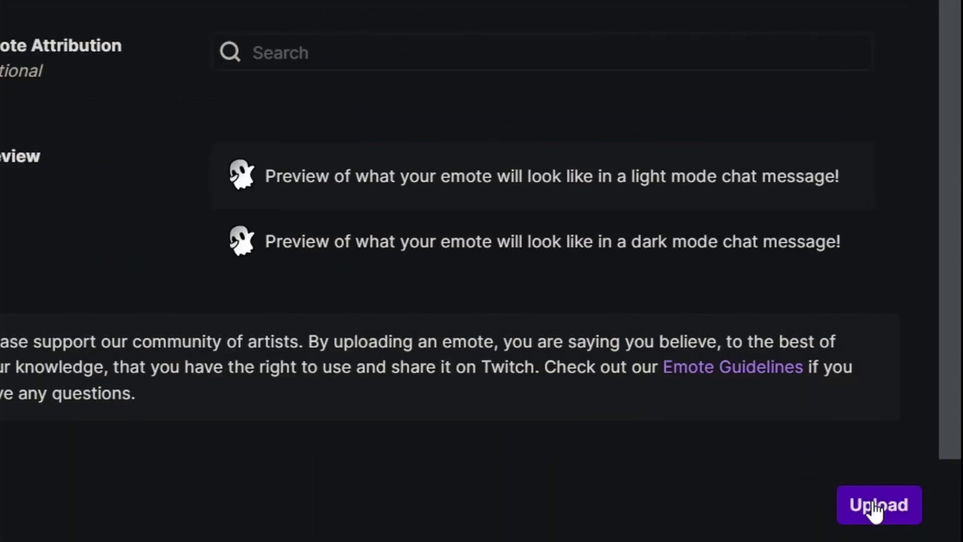
left_click(873, 507)
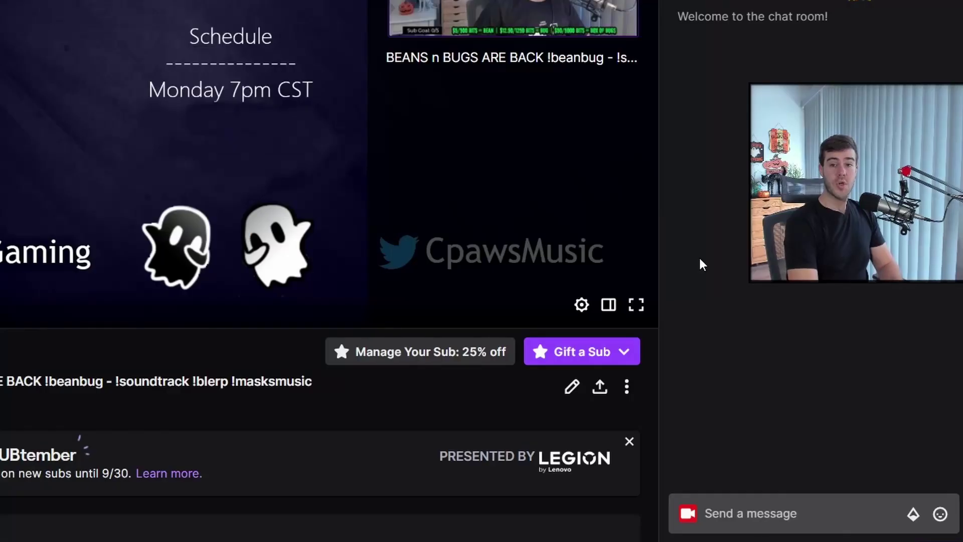
Step: Send the new Dabbies emote in the channel's stream chat, once from the emote picker and once as the text cpawsmDabbies
left_click(940, 513)
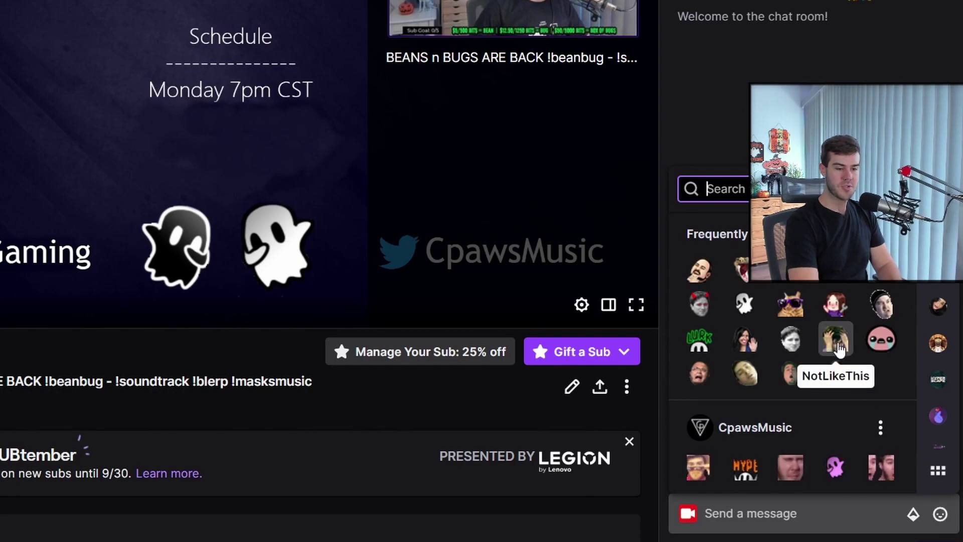
scroll(839, 348, "down", 4)
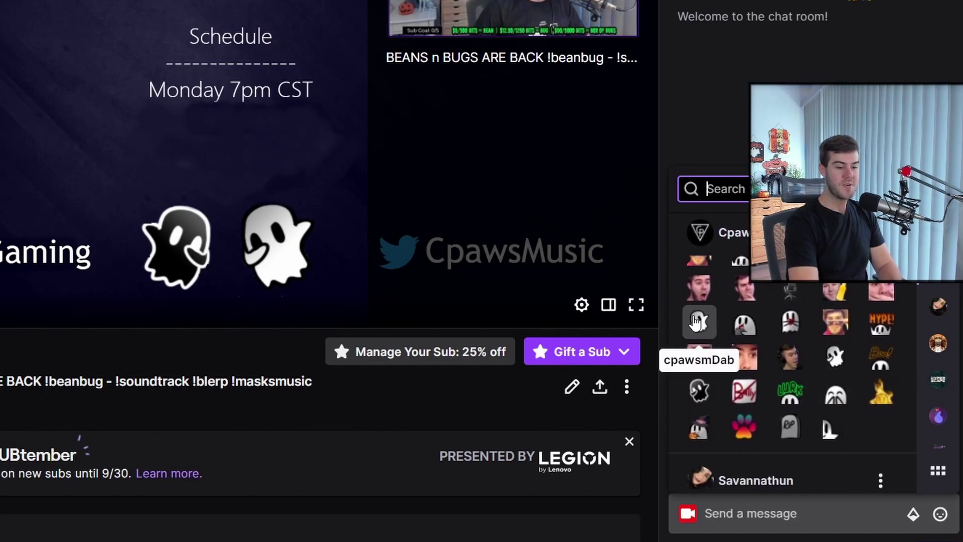
left_click(836, 357)
key("Return")
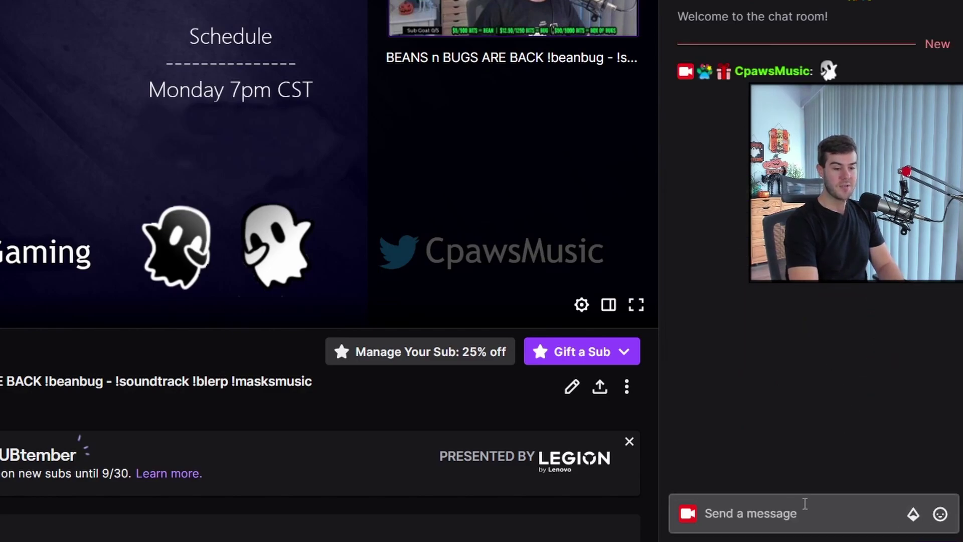
left_click(786, 512)
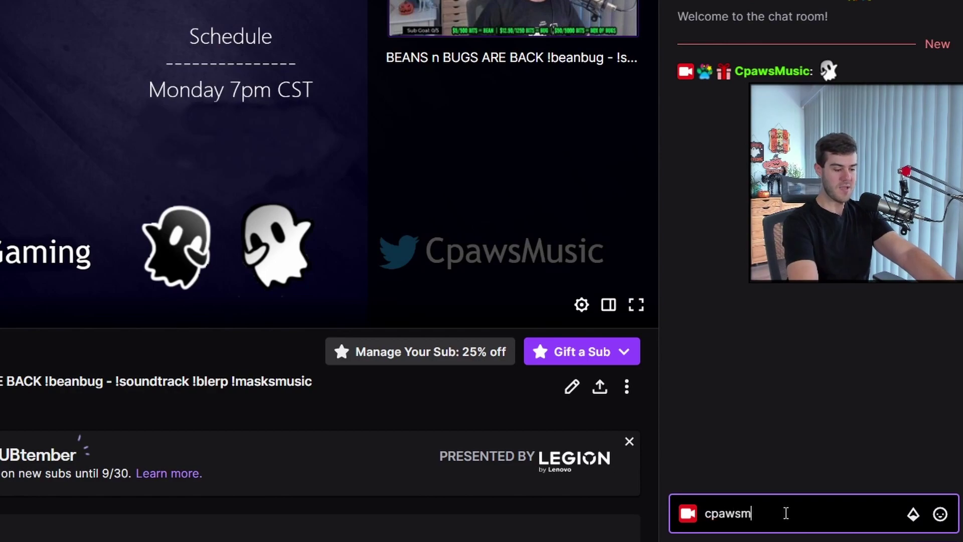
type("cpawsmDabbies")
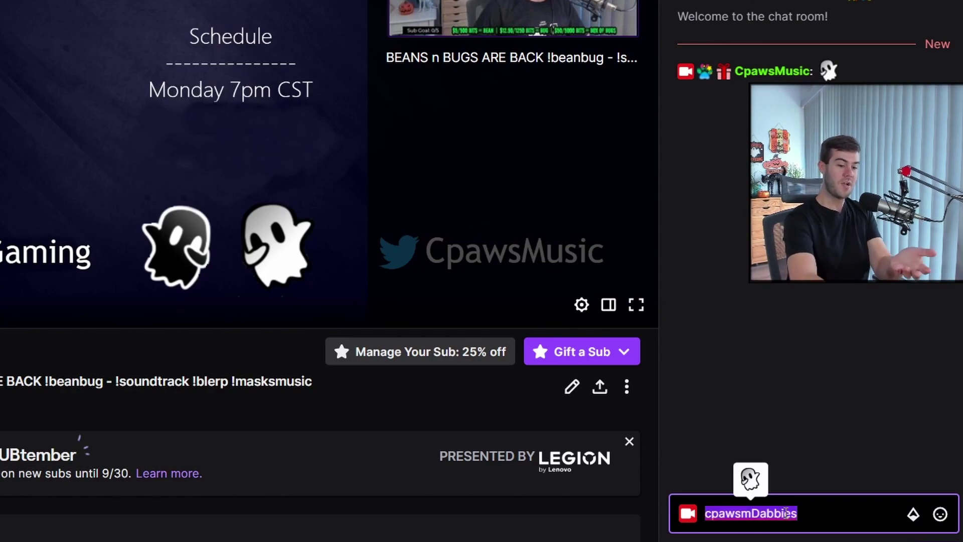
key("Return")
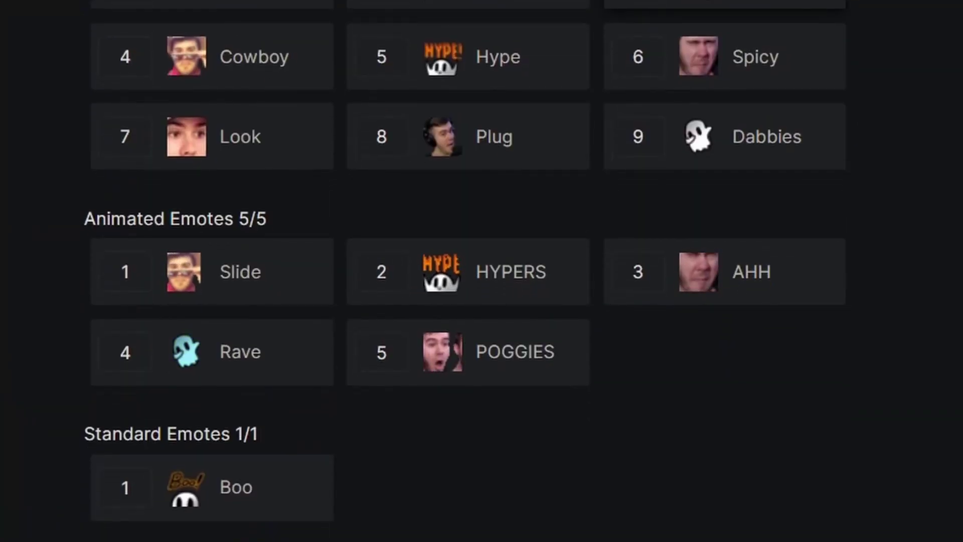
Step: Look over the animated emotes and the higher-tier standard emotes in the channel's subscriber emote list
scroll(941, 177, "down", 2)
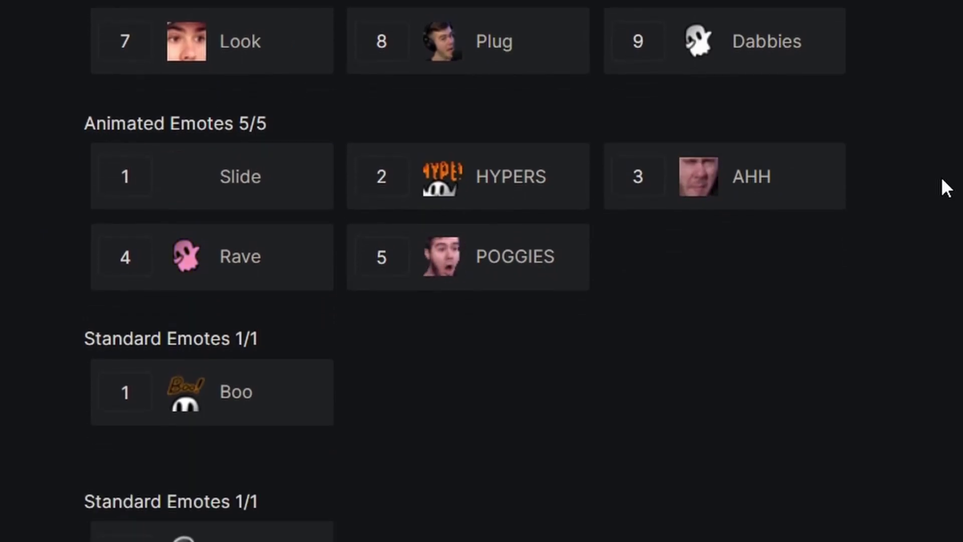